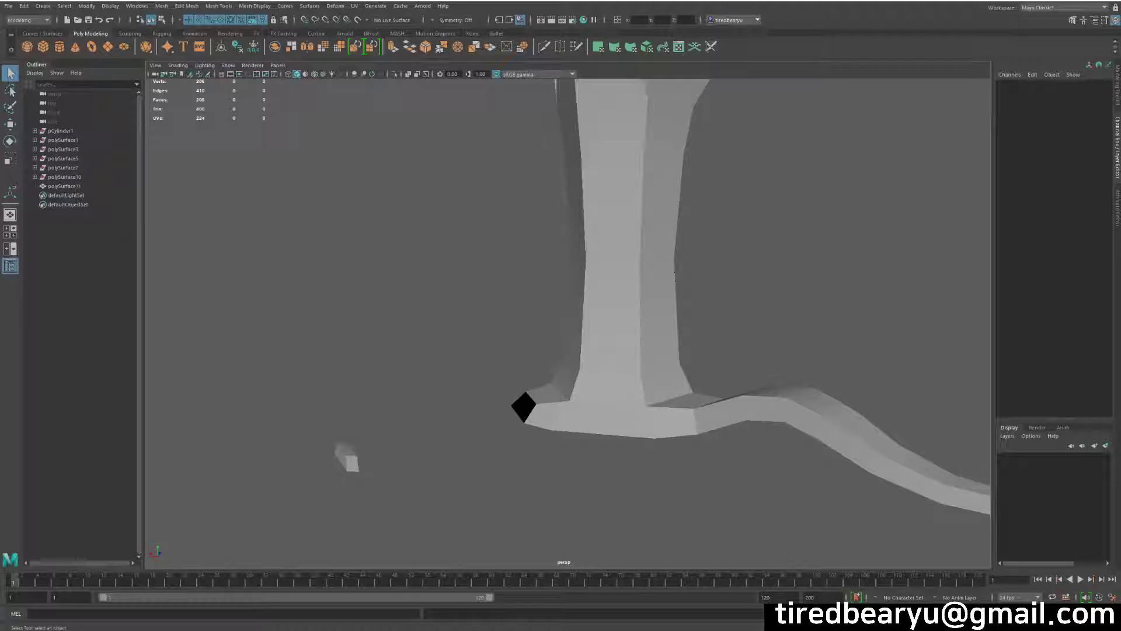
Select the leg mesh polySurface11 and switch it to edge component selection.
{"action": "left_click", "coordinate": [186, 6]}
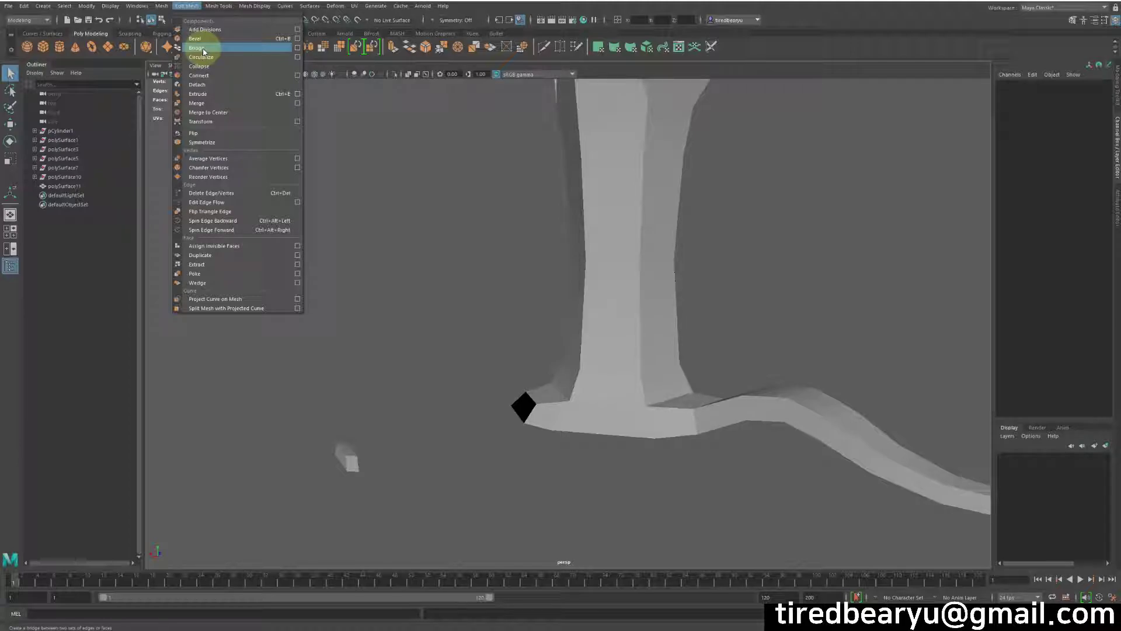
{"action": "left_click", "coordinate": [635, 218]}
{"action": "right_click_drag", "start_coordinate": [733, 317], "coordinate": [653, 316], "text": "alt"}
{"action": "middle_click_drag", "start_coordinate": [652, 316], "coordinate": [636, 348], "text": "alt"}
{"action": "right_click_drag", "start_coordinate": [635, 347], "coordinate": [708, 325], "text": "alt"}
{"action": "left_click_drag", "start_coordinate": [709, 326], "coordinate": [658, 401], "text": "alt"}
{"action": "middle_click_drag", "start_coordinate": [629, 401], "coordinate": [411, 368], "text": "alt"}
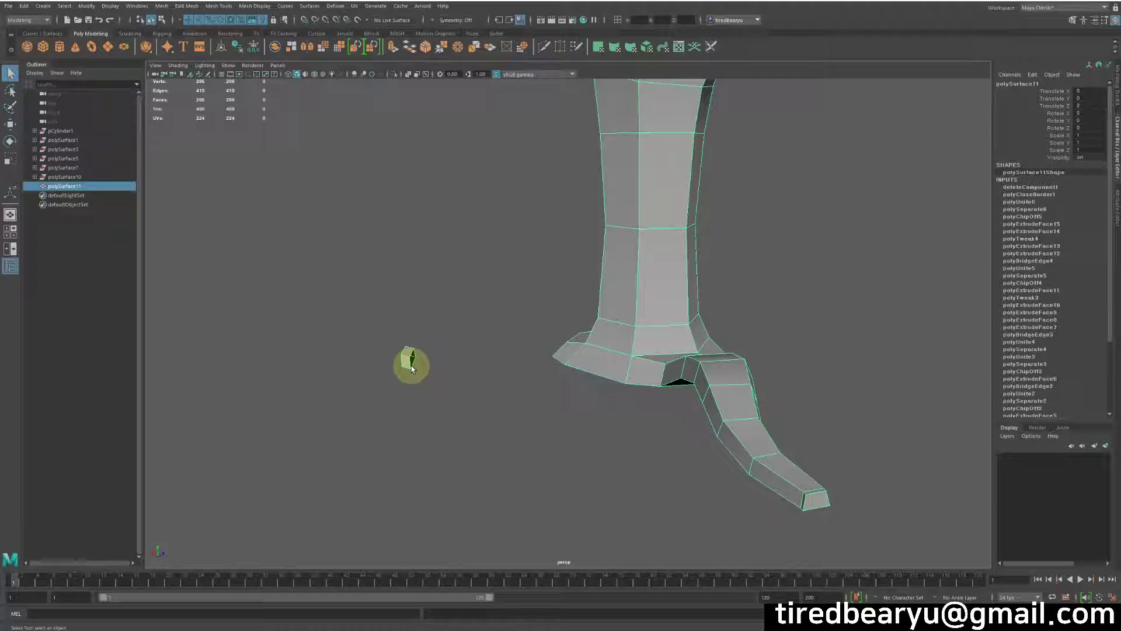
{"action": "middle_click_drag", "start_coordinate": [411, 368], "coordinate": [688, 362], "text": "alt"}
{"action": "right_click_drag", "start_coordinate": [688, 363], "coordinate": [636, 321], "text": "alt"}
{"action": "left_click_drag", "start_coordinate": [636, 321], "coordinate": [660, 344], "text": "alt"}
{"action": "right_click", "coordinate": [660, 344]}
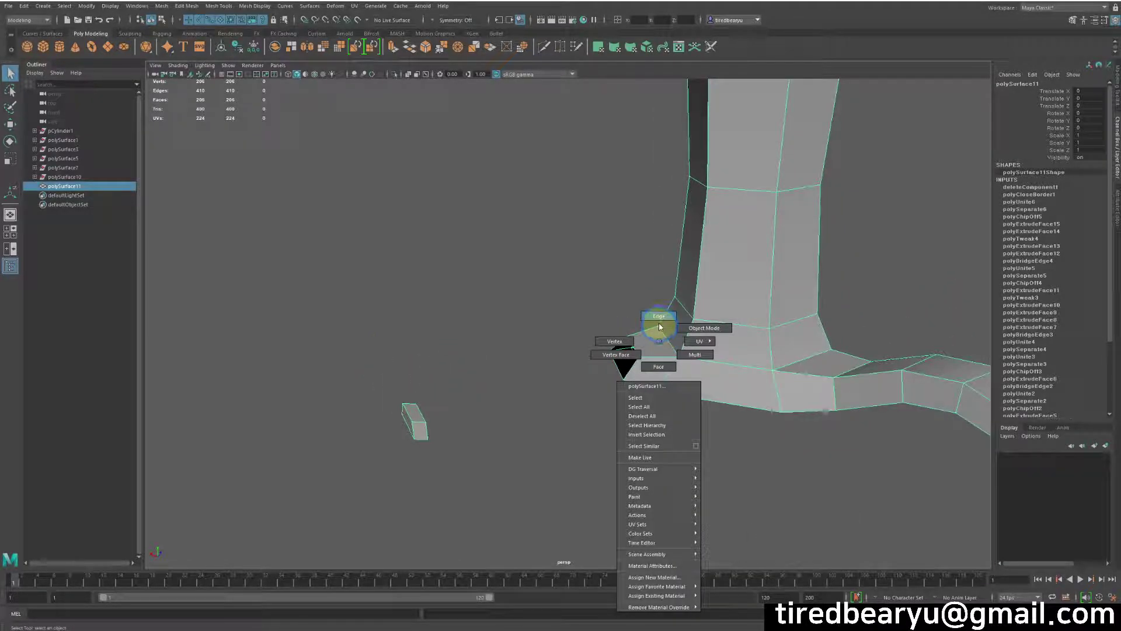
{"action": "left_click", "coordinate": [660, 318]}
Select the border edges around the opening of the toe stub on the foot.
{"action": "right_click_drag", "start_coordinate": [639, 331], "coordinate": [664, 275], "text": "alt"}
{"action": "middle_click_drag", "start_coordinate": [664, 275], "coordinate": [695, 295], "text": "alt"}
{"action": "left_click_drag", "start_coordinate": [695, 295], "coordinate": [832, 301], "text": "alt"}
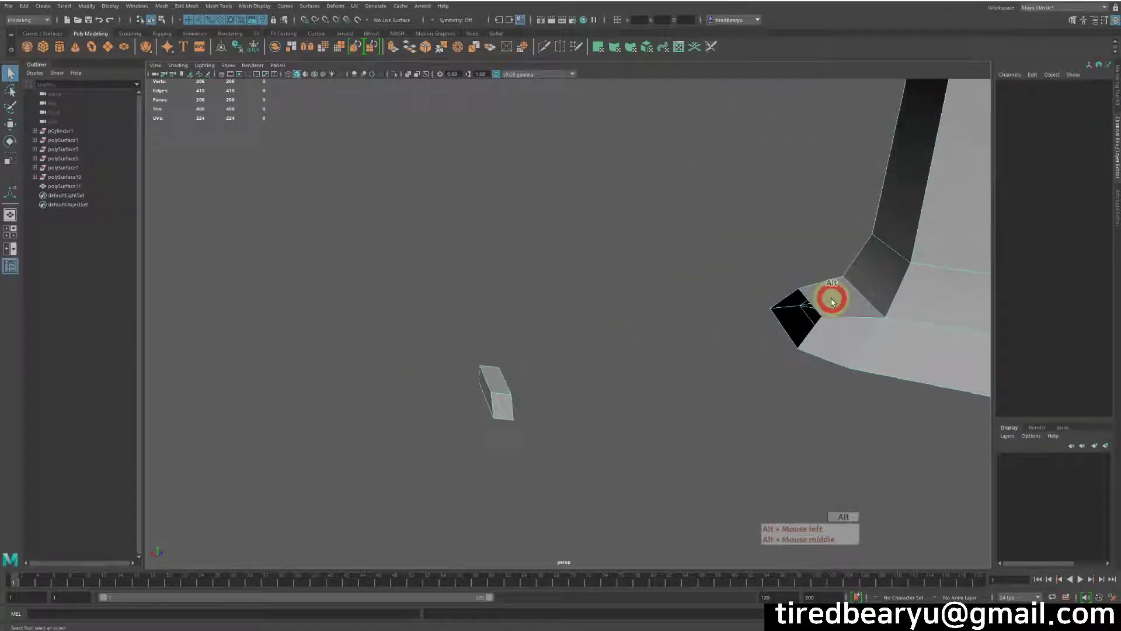
{"action": "left_click", "coordinate": [784, 304], "text": "shift"}
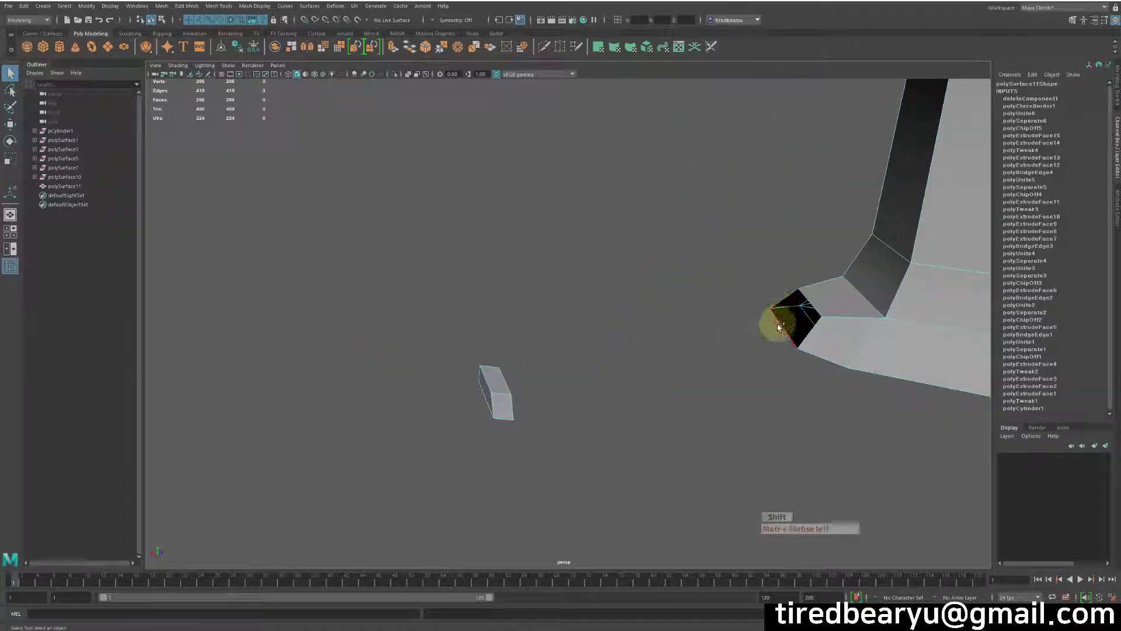
{"action": "left_click", "coordinate": [798, 342], "text": "shift"}
Add the border edges of the detached block's opening to the selection and try to bridge them with the toe stub.
{"action": "left_click_drag", "start_coordinate": [796, 343], "coordinate": [534, 353], "text": "alt"}
{"action": "middle_click_drag", "start_coordinate": [533, 353], "coordinate": [542, 358], "text": "alt"}
{"action": "left_click", "coordinate": [522, 317], "text": "shift"}
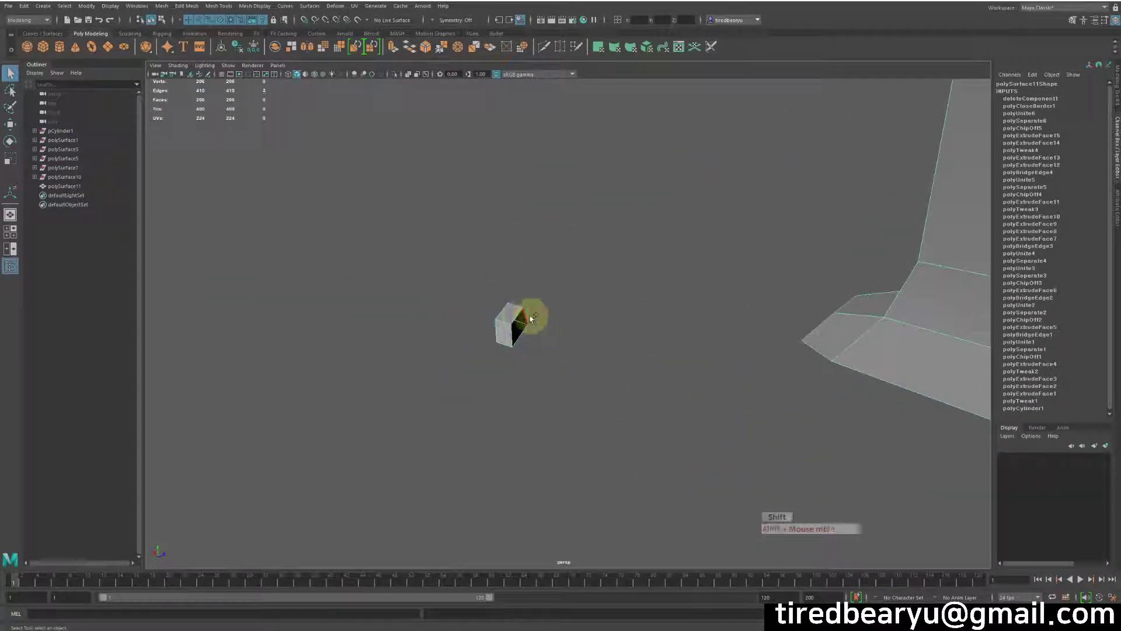
{"action": "left_click", "coordinate": [520, 326], "text": "shift"}
{"action": "left_click", "coordinate": [514, 335], "text": "shift"}
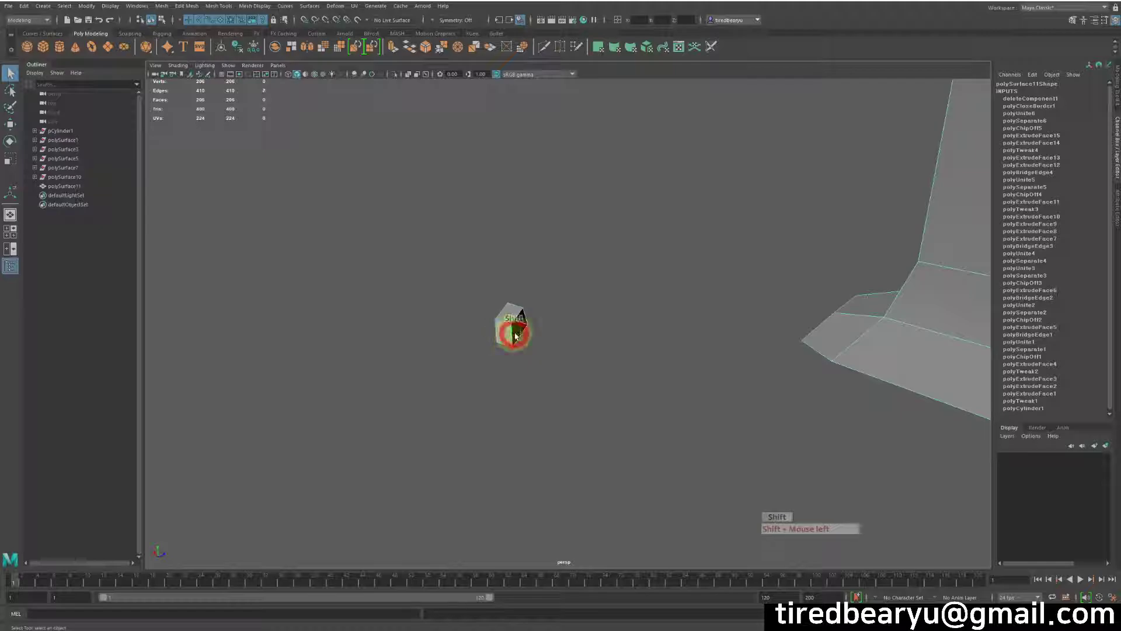
{"action": "middle_click_drag", "start_coordinate": [682, 372], "coordinate": [608, 365], "text": "alt"}
{"action": "left_click_drag", "start_coordinate": [611, 362], "coordinate": [476, 250], "text": "alt"}
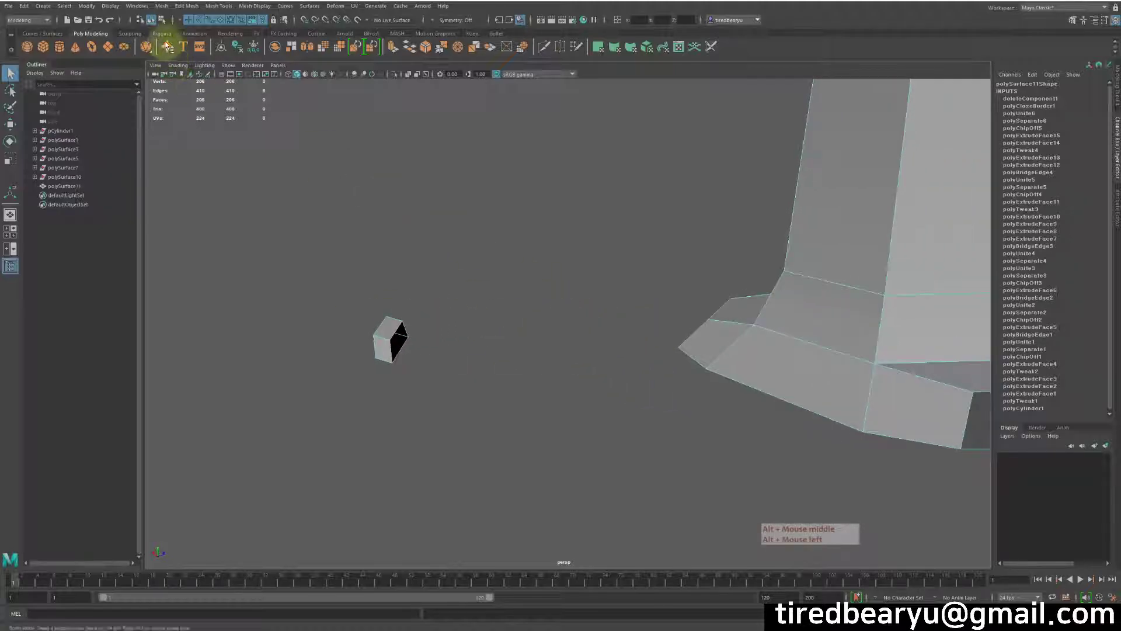
{"action": "left_click", "coordinate": [184, 7]}
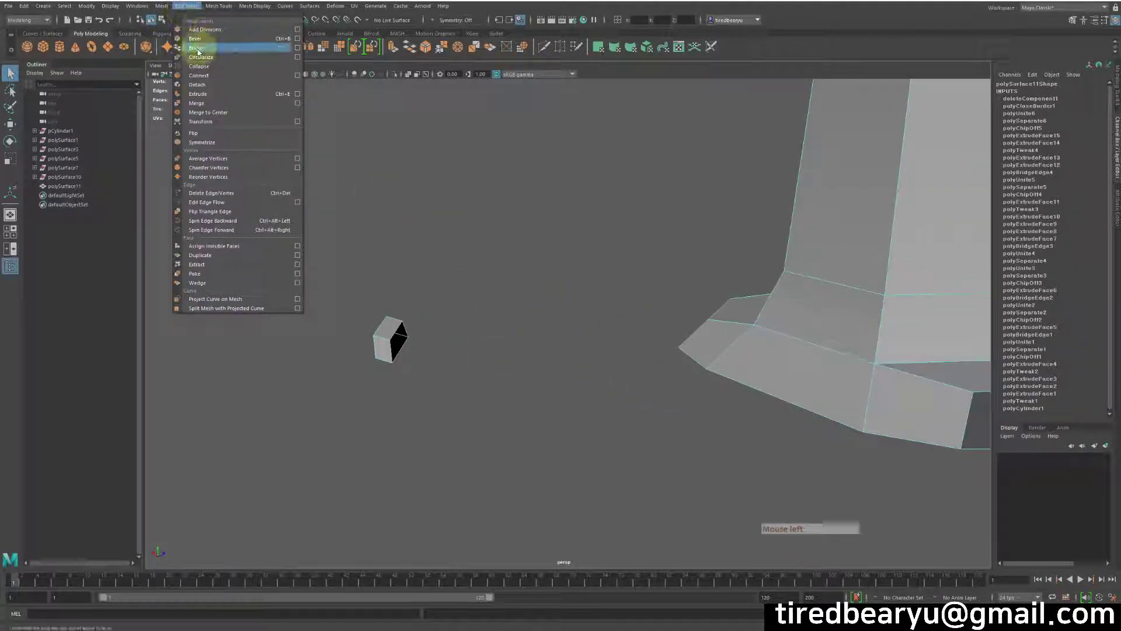
{"action": "left_click", "coordinate": [200, 52]}
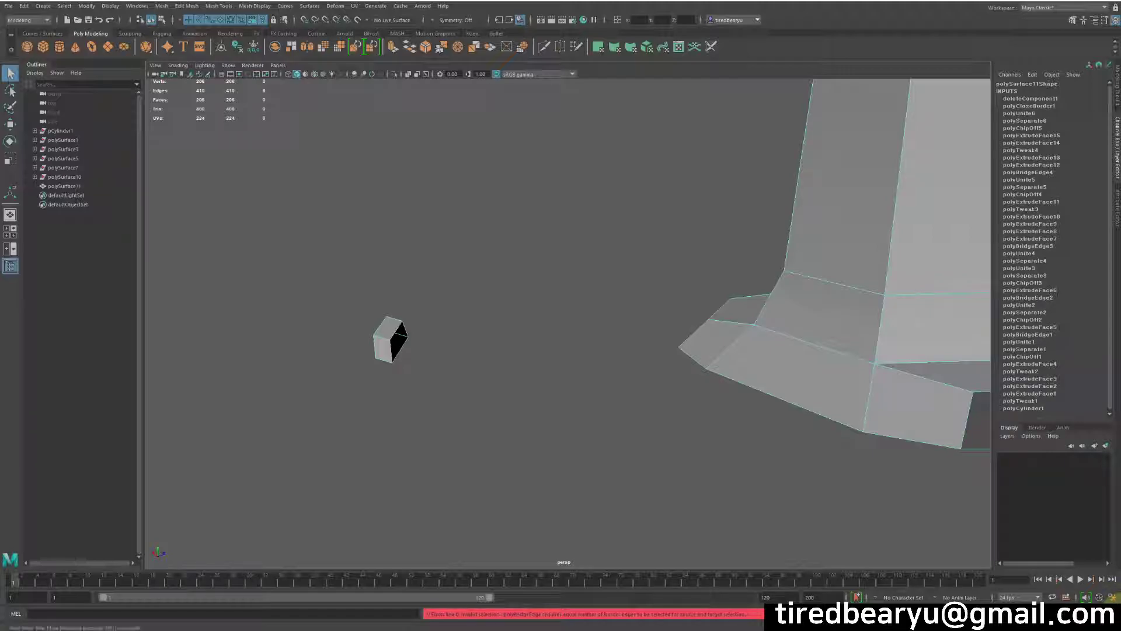
Read the bridge error in the Script Editor and close the editor.
{"action": "left_click", "coordinate": [1106, 614]}
{"action": "scroll", "coordinate": [572, 181], "scroll_direction": "down", "scroll_amount": 2}
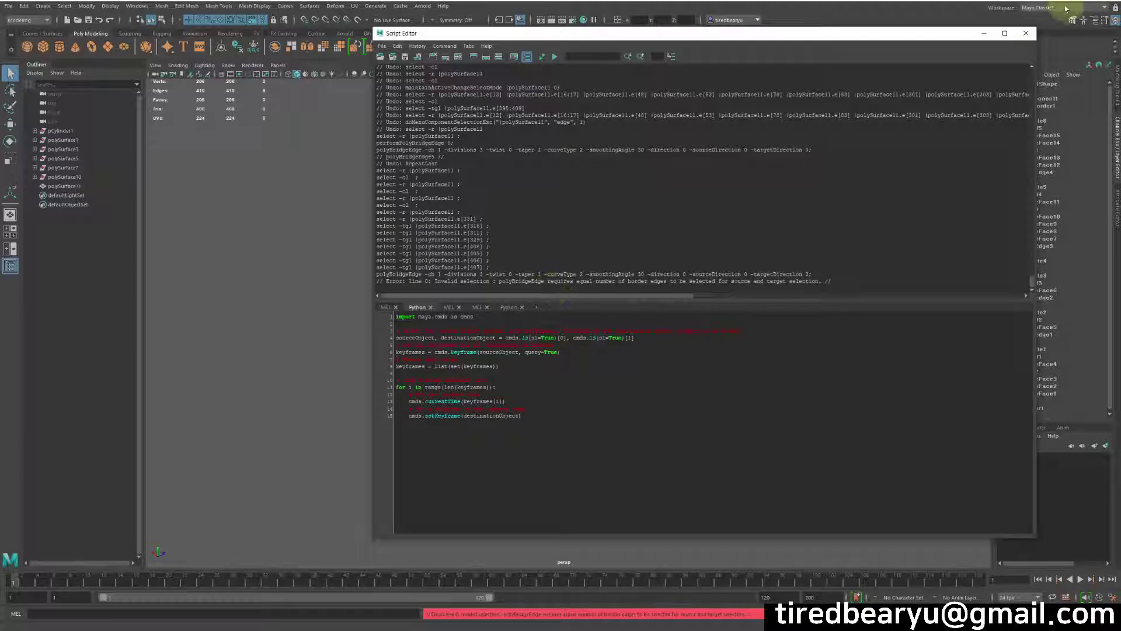
{"action": "left_click", "coordinate": [1026, 33]}
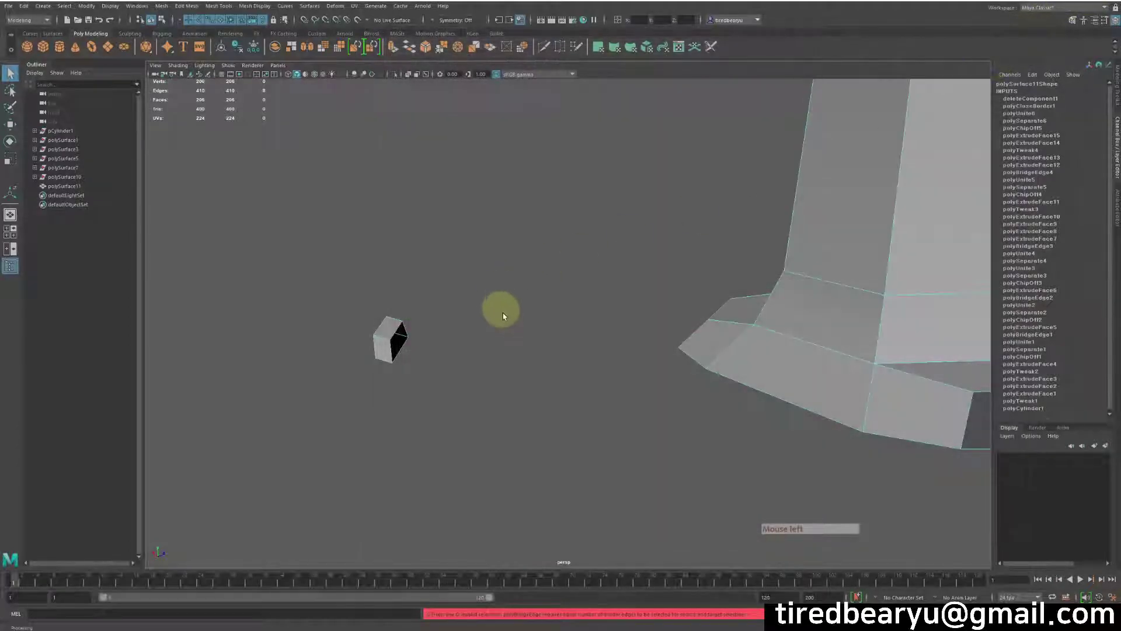
Examine the border edges of the detached block and of the toe stub from several angles.
{"action": "left_click_drag", "start_coordinate": [518, 327], "coordinate": [578, 322], "text": "alt"}
{"action": "right_click_drag", "start_coordinate": [578, 323], "coordinate": [586, 314], "text": "alt"}
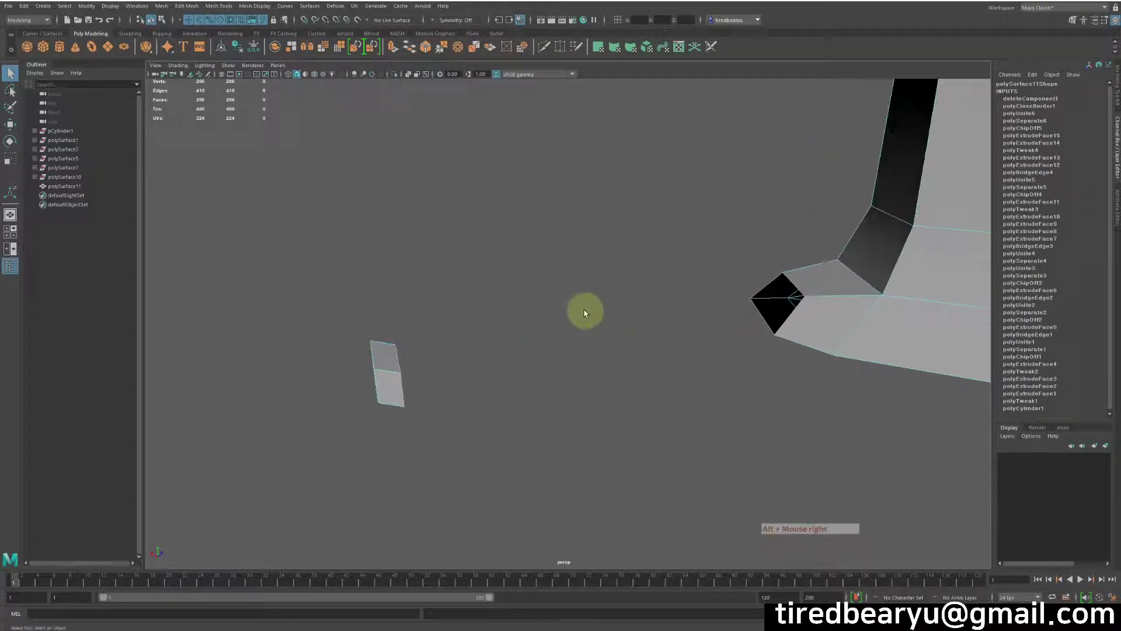
{"action": "left_click_drag", "start_coordinate": [587, 311], "coordinate": [734, 259], "text": "alt"}
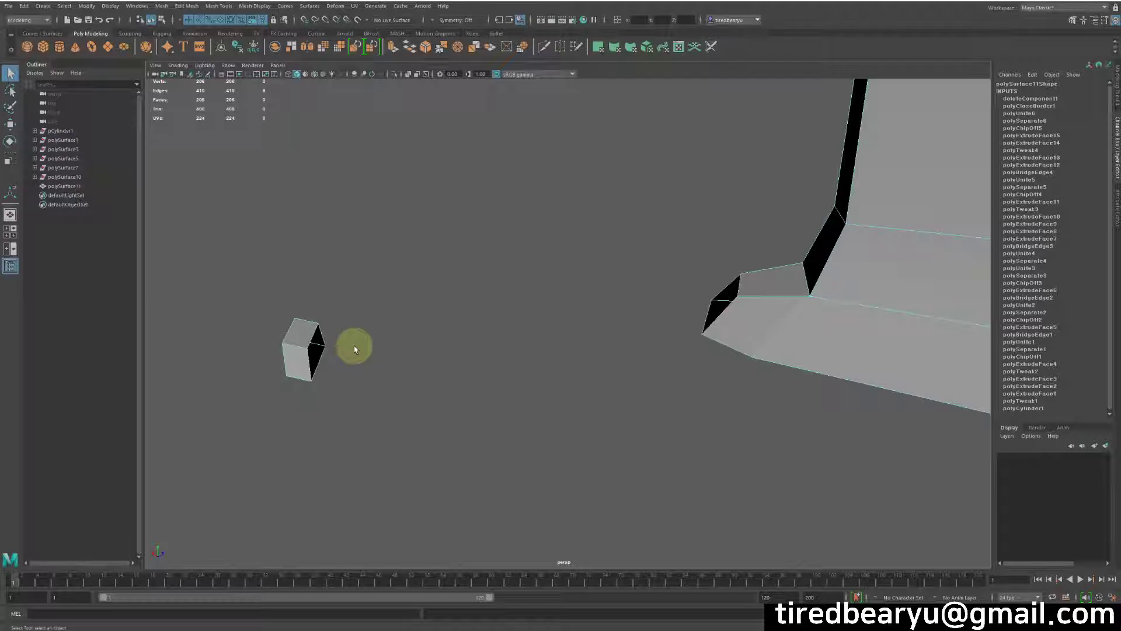
{"action": "left_click_drag", "start_coordinate": [366, 343], "coordinate": [403, 298], "text": "alt"}
{"action": "left_click_drag", "start_coordinate": [541, 338], "coordinate": [814, 245], "text": "alt"}
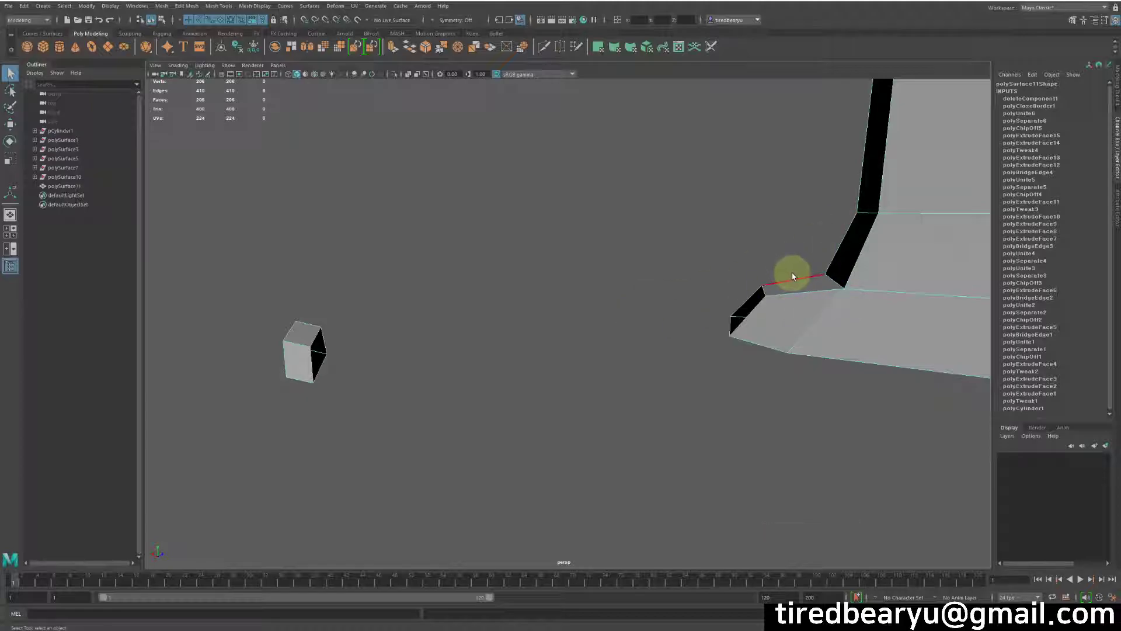
{"action": "left_click_drag", "start_coordinate": [775, 280], "coordinate": [698, 243], "text": "alt"}
{"action": "middle_click_drag", "start_coordinate": [698, 243], "coordinate": [699, 244], "text": "alt"}
{"action": "left_click_drag", "start_coordinate": [699, 243], "coordinate": [620, 244], "text": "alt"}
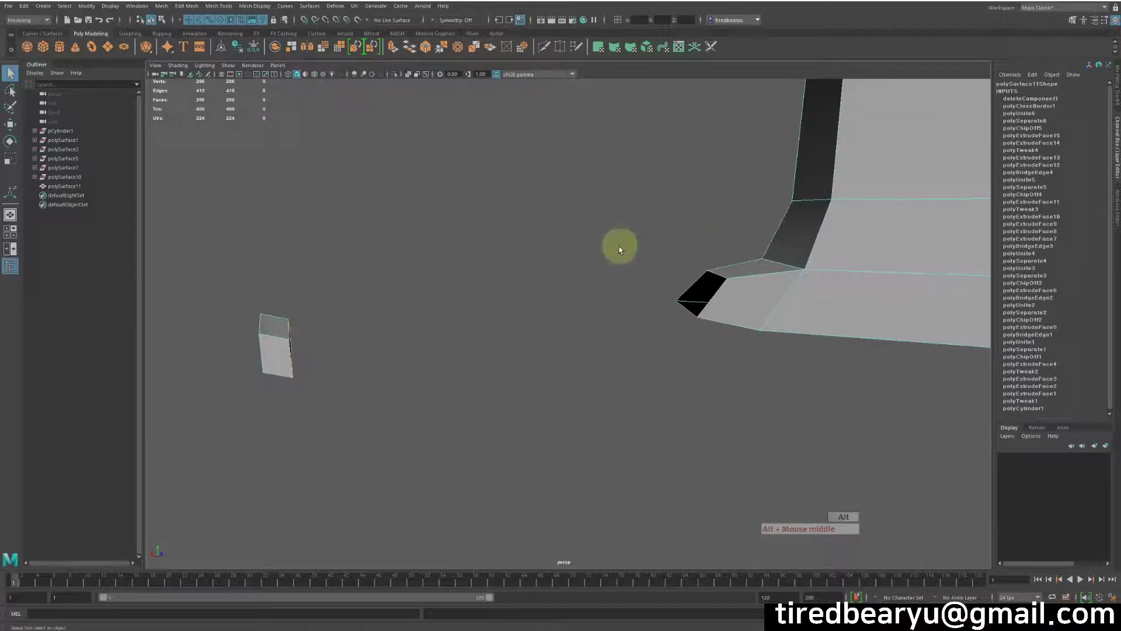
{"action": "middle_click_drag", "start_coordinate": [582, 270], "coordinate": [721, 281], "text": "alt"}
Display the mesh in vertex face mode and examine how the faces around the foot's base connect.
{"action": "right_click_drag", "start_coordinate": [720, 237], "coordinate": [680, 249]}
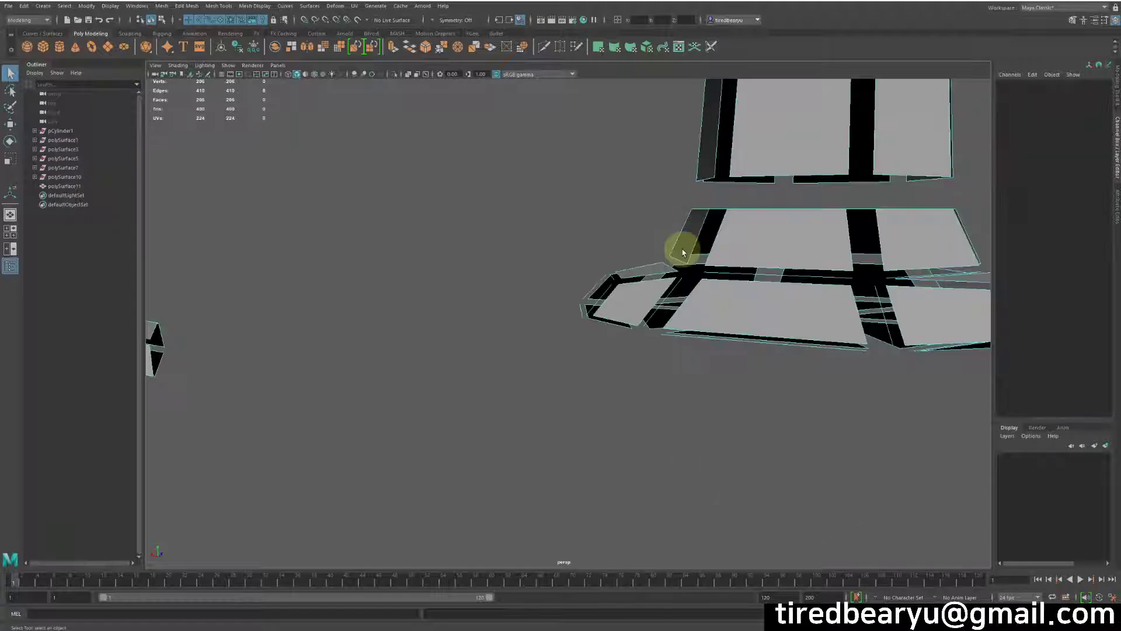
{"action": "middle_click_drag", "start_coordinate": [613, 306], "coordinate": [533, 317], "text": "alt"}
{"action": "right_click_drag", "start_coordinate": [533, 318], "coordinate": [628, 301], "text": "alt"}
{"action": "middle_click_drag", "start_coordinate": [628, 301], "coordinate": [546, 313], "text": "alt"}
{"action": "left_click_drag", "start_coordinate": [545, 313], "coordinate": [574, 301], "text": "alt"}
{"action": "middle_click_drag", "start_coordinate": [576, 300], "coordinate": [570, 307], "text": "alt"}
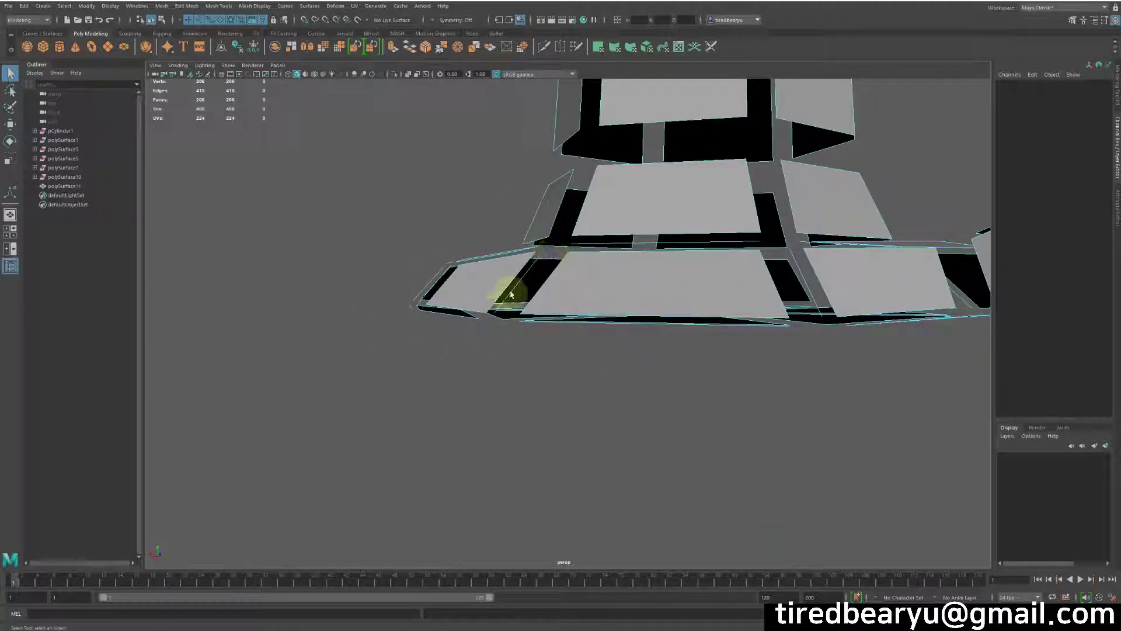
{"action": "key", "text": "alt"}
{"action": "left_click_drag", "start_coordinate": [456, 299], "coordinate": [401, 303], "text": "alt"}
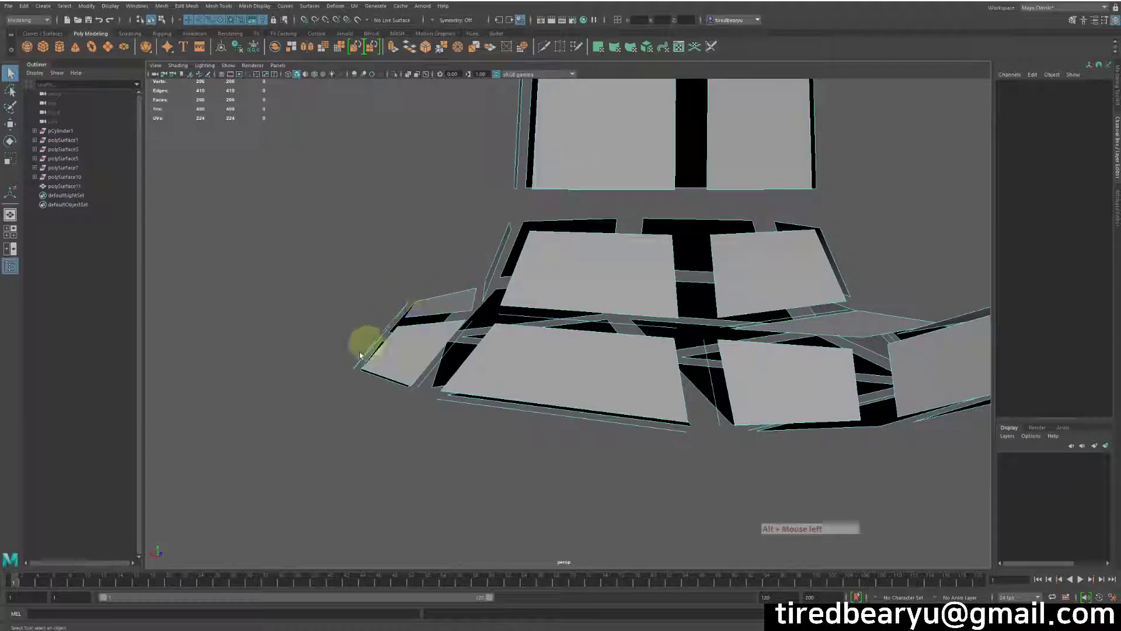
{"action": "middle_click_drag", "start_coordinate": [611, 401], "coordinate": [329, 404], "text": "alt"}
{"action": "left_click_drag", "start_coordinate": [676, 370], "coordinate": [640, 365], "text": "alt"}
{"action": "mouse_move", "coordinate": [671, 308]}
{"action": "left_mouse_down", "text": "alt"}
{"action": "mouse_move", "coordinate": [678, 315]}
{"action": "mouse_move", "coordinate": [656, 321]}
{"action": "left_mouse_up", "text": "alt"}
{"action": "middle_click_drag", "start_coordinate": [655, 320], "coordinate": [671, 292], "text": "alt"}
Switch to face selection, select the triangular faces on the foot's underside and move them downward.
{"action": "right_click_drag", "start_coordinate": [628, 285], "coordinate": [646, 272]}
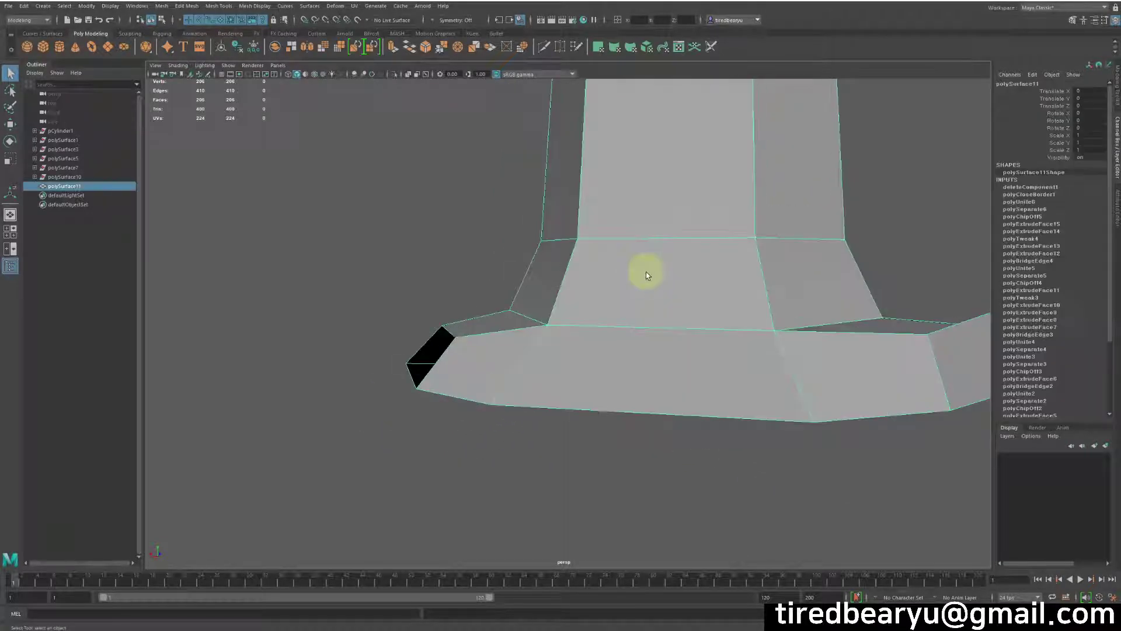
{"action": "middle_click_drag", "start_coordinate": [646, 272], "coordinate": [598, 274], "text": "alt"}
{"action": "right_click_drag", "start_coordinate": [598, 274], "coordinate": [600, 294]}
{"action": "left_click_drag", "start_coordinate": [651, 292], "coordinate": [653, 272], "text": "alt"}
{"action": "left_click", "coordinate": [673, 209]}
{"action": "left_click", "coordinate": [640, 232], "text": "shift"}
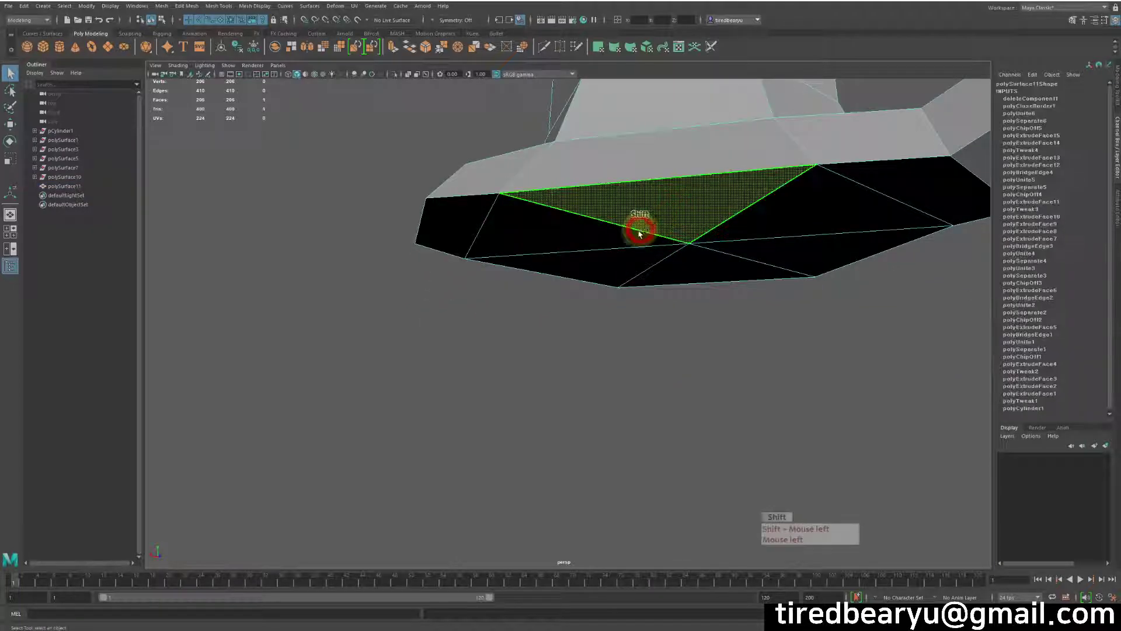
{"action": "left_click", "coordinate": [611, 236], "text": "shift"}
{"action": "left_click", "coordinate": [665, 216], "text": "shift"}
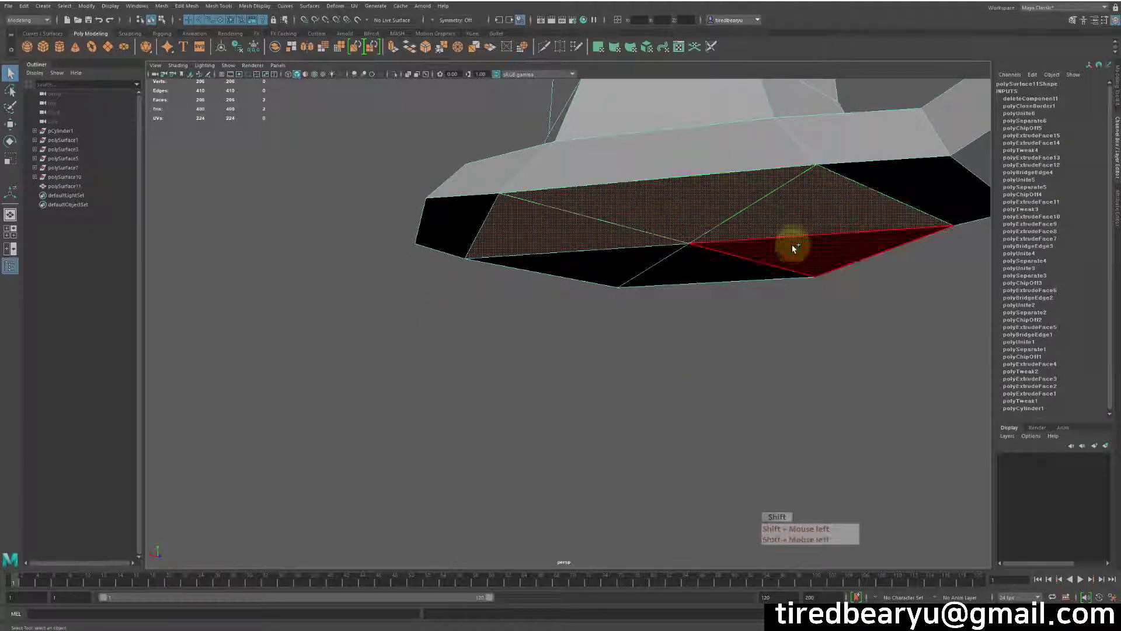
{"action": "left_click", "coordinate": [793, 245], "text": "shift"}
{"action": "left_click", "coordinate": [696, 257], "text": "shift"}
{"action": "left_click", "coordinate": [672, 248], "text": "shift"}
{"action": "key", "text": "e"}
{"action": "key", "text": "w"}
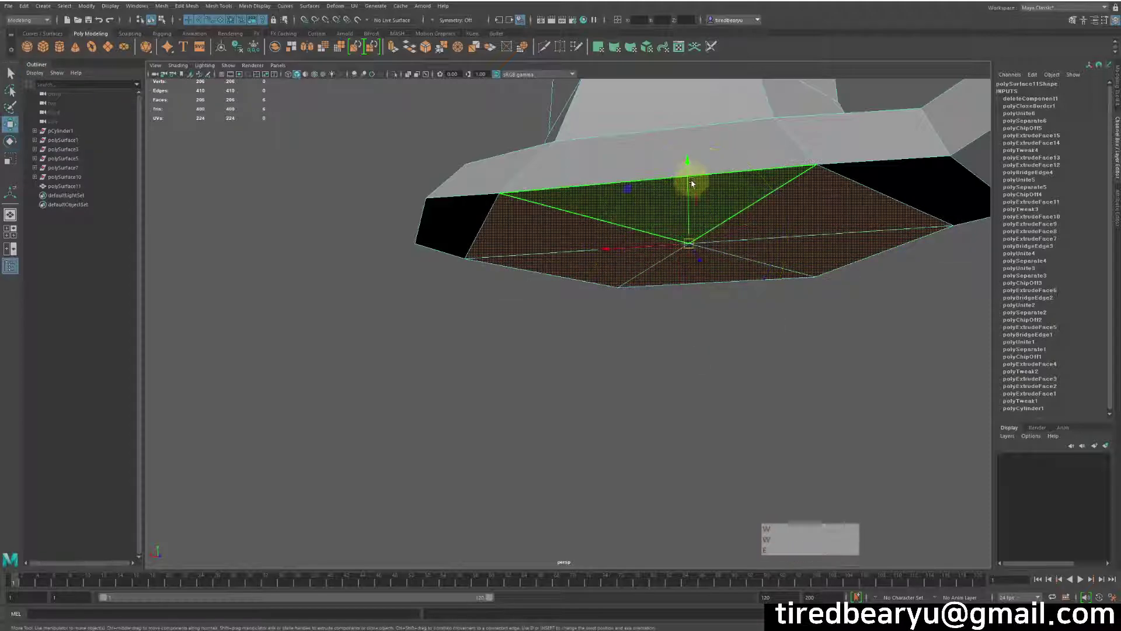
{"action": "left_click_drag", "start_coordinate": [684, 161], "coordinate": [688, 253], "text": "alt"}
Box-select the faces of the long toe and those of the open toe stub, shifting each group outward.
{"action": "middle_click_drag", "start_coordinate": [813, 243], "coordinate": [680, 213], "text": "alt"}
{"action": "left_click_drag", "start_coordinate": [679, 214], "coordinate": [917, 289], "text": "alt"}
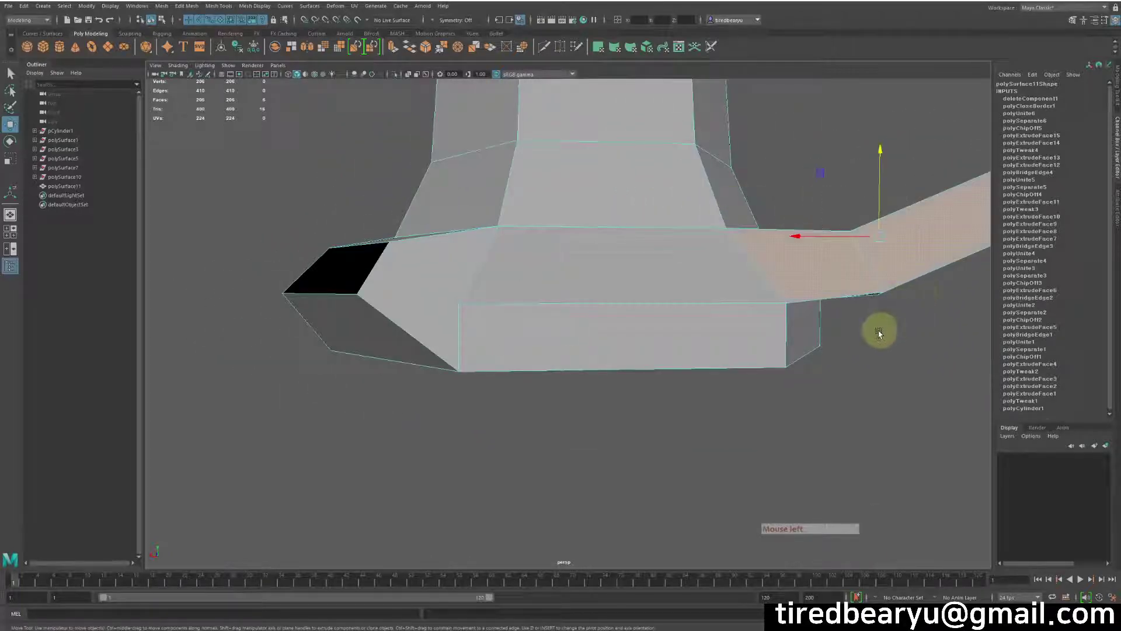
{"action": "left_click_drag", "start_coordinate": [880, 238], "coordinate": [956, 236]}
{"action": "middle_click_drag", "start_coordinate": [430, 267], "coordinate": [507, 250], "text": "alt"}
{"action": "left_click_drag", "start_coordinate": [506, 250], "coordinate": [449, 247], "text": "alt"}
{"action": "middle_click_drag", "start_coordinate": [449, 247], "coordinate": [542, 235], "text": "alt"}
{"action": "left_click_drag", "start_coordinate": [383, 198], "coordinate": [461, 281]}
{"action": "middle_click_drag", "start_coordinate": [501, 395], "coordinate": [424, 393]}
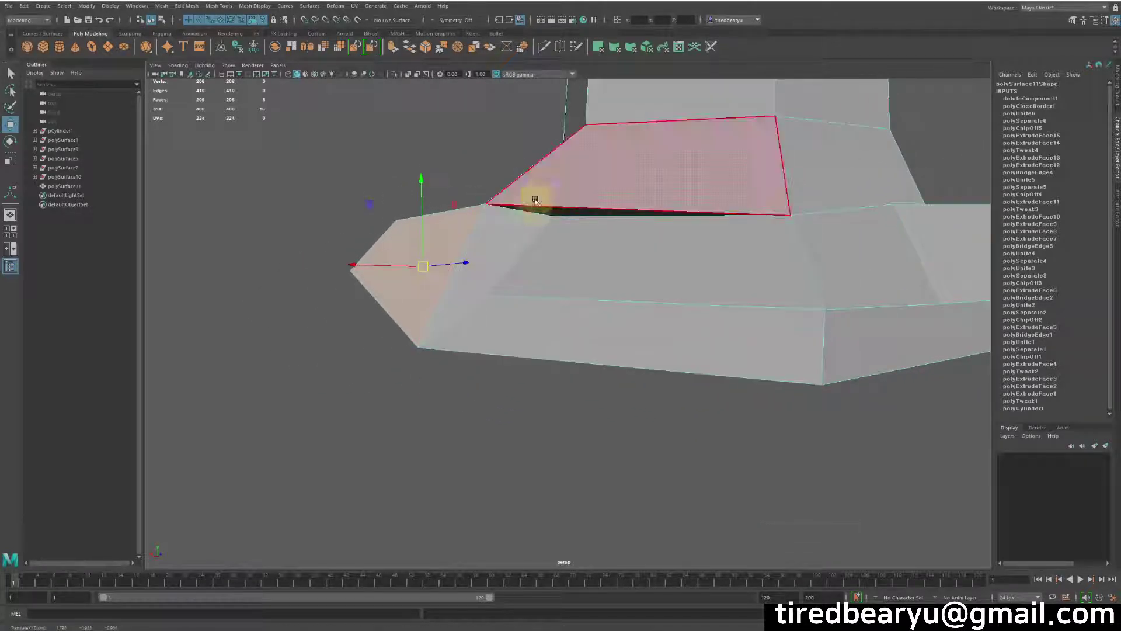
{"action": "left_click_drag", "start_coordinate": [554, 296], "coordinate": [633, 308], "text": "alt"}
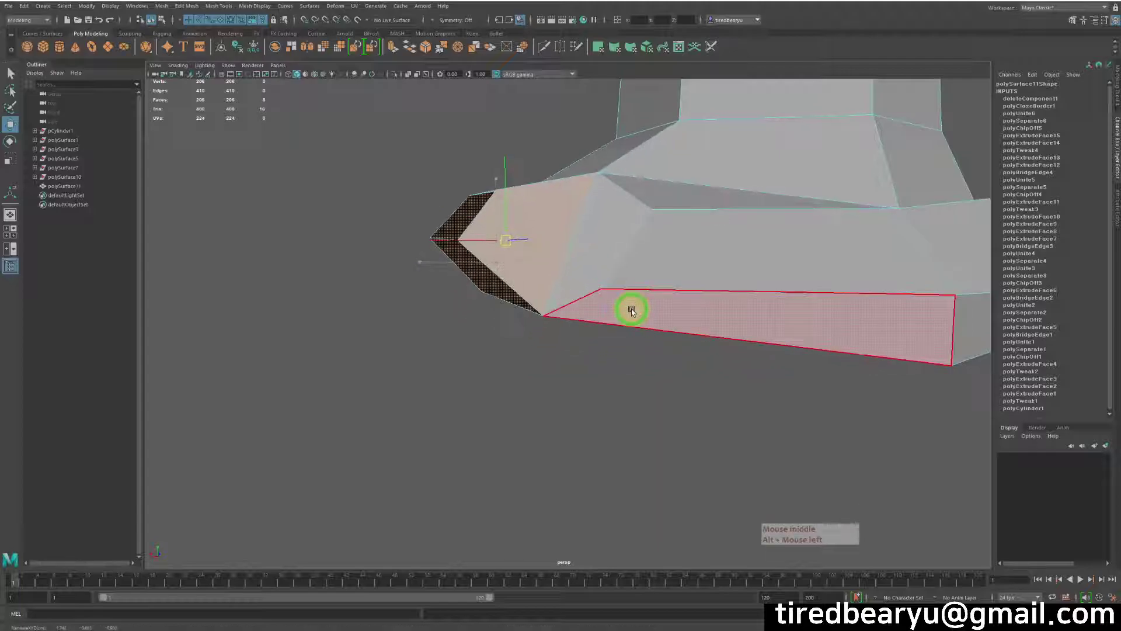
{"action": "left_click_drag", "start_coordinate": [842, 225], "coordinate": [745, 240], "text": "alt"}
Try moving the four border edges of the toe stub's opening inward toward the foot.
{"action": "left_click_drag", "start_coordinate": [551, 160], "coordinate": [843, 205]}
{"action": "middle_click_drag", "start_coordinate": [843, 205], "coordinate": [835, 191], "text": "alt"}
{"action": "right_click_drag", "start_coordinate": [835, 190], "coordinate": [791, 240], "text": "alt"}
{"action": "left_click_drag", "start_coordinate": [791, 240], "coordinate": [740, 283], "text": "alt"}
{"action": "right_click_drag", "start_coordinate": [678, 258], "coordinate": [631, 228]}
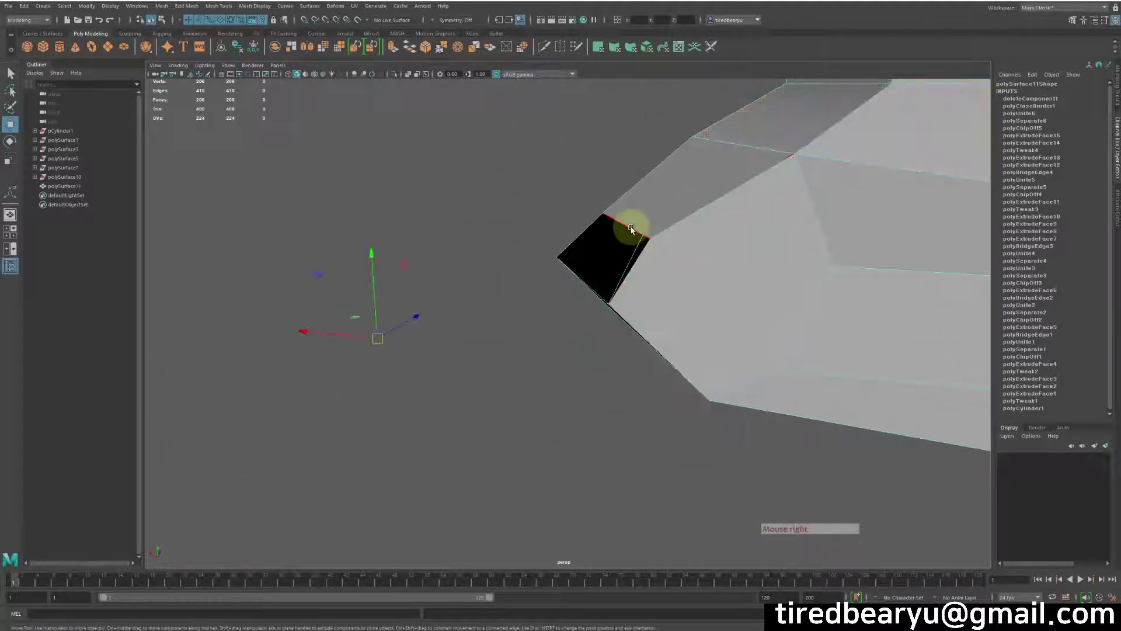
{"action": "left_click", "coordinate": [630, 228], "text": "shift"}
{"action": "left_click", "coordinate": [578, 258], "text": "shift"}
{"action": "left_click", "coordinate": [578, 271], "text": "shift"}
{"action": "left_click_drag", "start_coordinate": [659, 282], "coordinate": [639, 289], "text": "alt"}
{"action": "left_click", "coordinate": [544, 311], "text": "shift"}
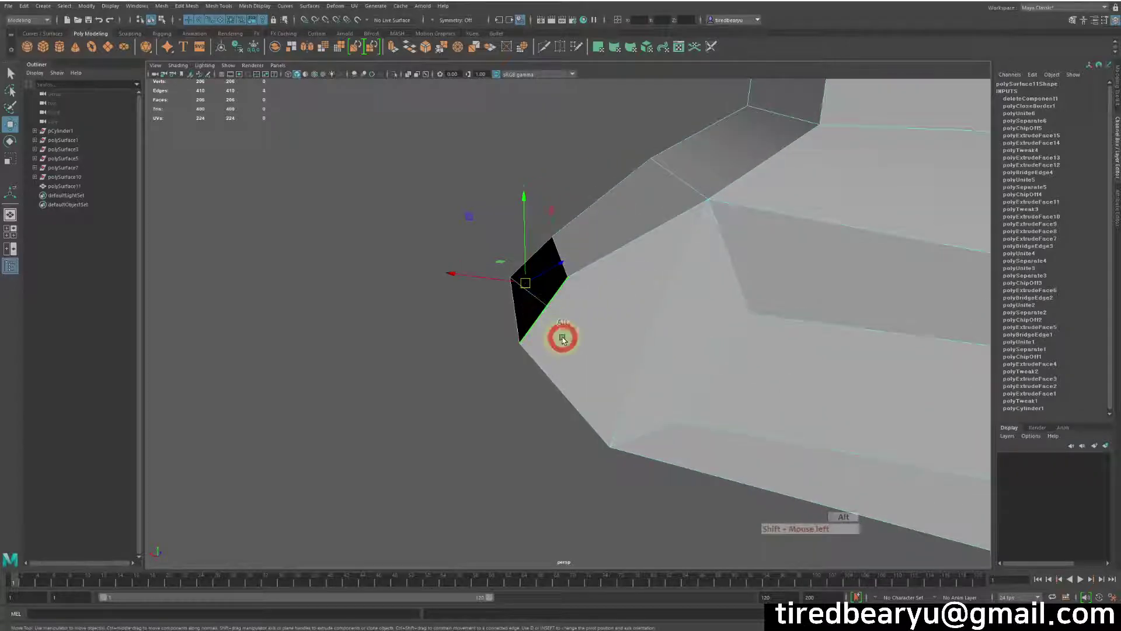
{"action": "left_click_drag", "start_coordinate": [562, 340], "coordinate": [568, 332], "text": "alt"}
{"action": "middle_click_drag", "start_coordinate": [563, 334], "coordinate": [608, 342]}
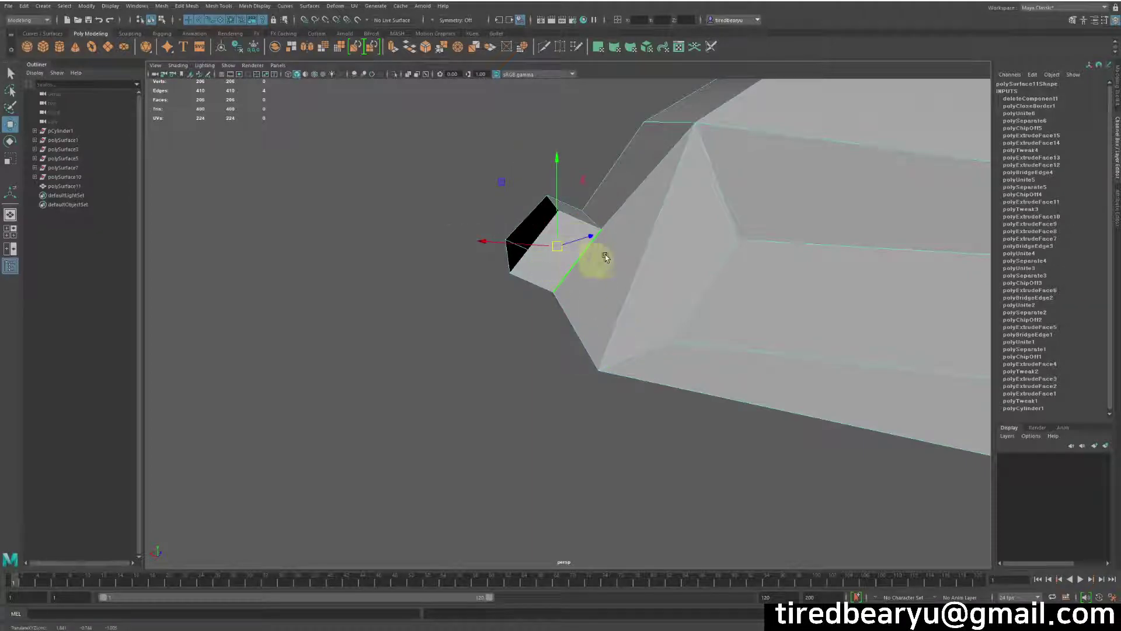
{"action": "left_click", "coordinate": [538, 393]}
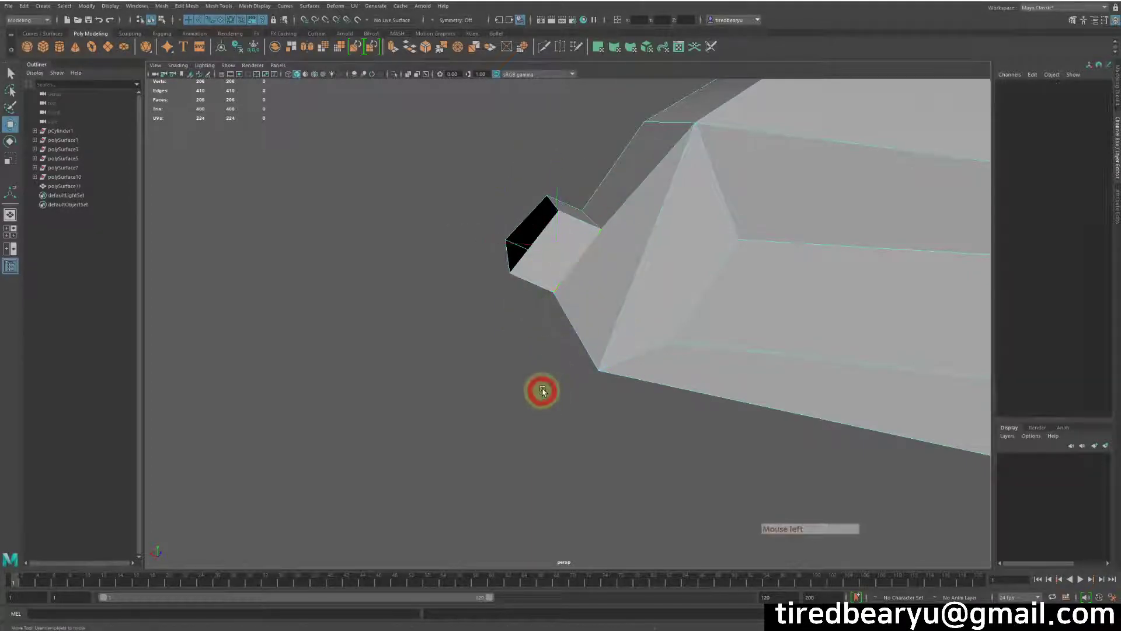
Inspect the moved border edges of the toe stub and undo their move and selection.
{"action": "left_click_drag", "start_coordinate": [572, 266], "coordinate": [553, 243], "text": "alt"}
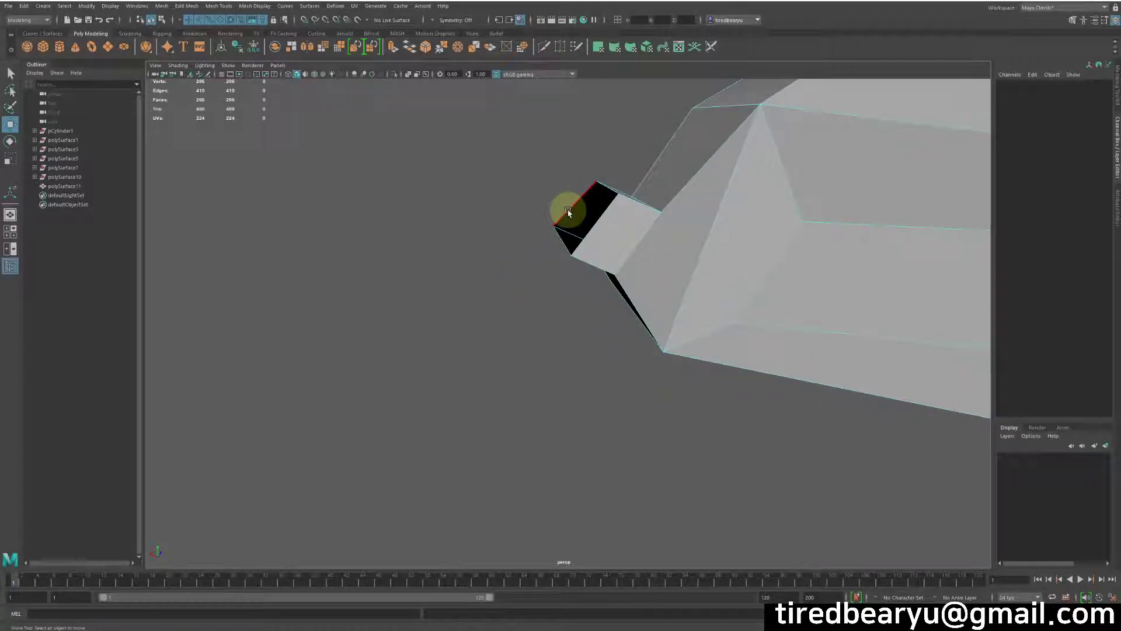
{"action": "middle_click_drag", "start_coordinate": [568, 211], "coordinate": [548, 218], "text": "alt"}
{"action": "right_click_drag", "start_coordinate": [549, 218], "coordinate": [767, 242], "text": "alt"}
{"action": "mouse_move", "coordinate": [767, 243]}
{"action": "left_mouse_down", "text": "alt"}
{"action": "mouse_move", "coordinate": [725, 252]}
{"action": "mouse_move", "coordinate": [753, 258]}
{"action": "mouse_move", "coordinate": [713, 233]}
{"action": "mouse_move", "coordinate": [765, 238]}
{"action": "left_mouse_up", "text": "alt"}
{"action": "left_click", "coordinate": [770, 247]}
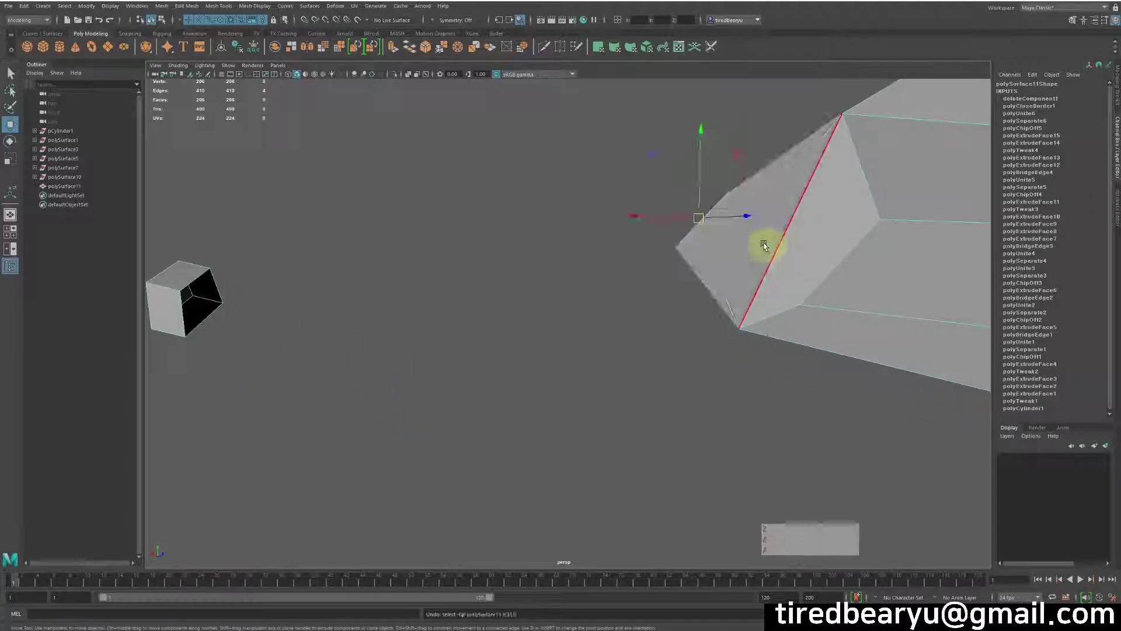
{"action": "key", "text": "ctrl+z"}
{"action": "key", "text": "ctrl+z"}
{"action": "key", "text": "ctrl+z"}
{"action": "key", "text": "ctrl+z"}
{"action": "key", "text": "ctrl+z"}
Switch to edge selection and select the border edges of the toe stub's opening and of the detached block's opening.
{"action": "mouse_move", "coordinate": [782, 234]}
{"action": "left_mouse_down", "text": "alt"}
{"action": "mouse_move", "coordinate": [771, 239]}
{"action": "mouse_move", "coordinate": [780, 236]}
{"action": "left_mouse_up", "text": "alt"}
{"action": "right_click_drag", "start_coordinate": [779, 236], "coordinate": [782, 211]}
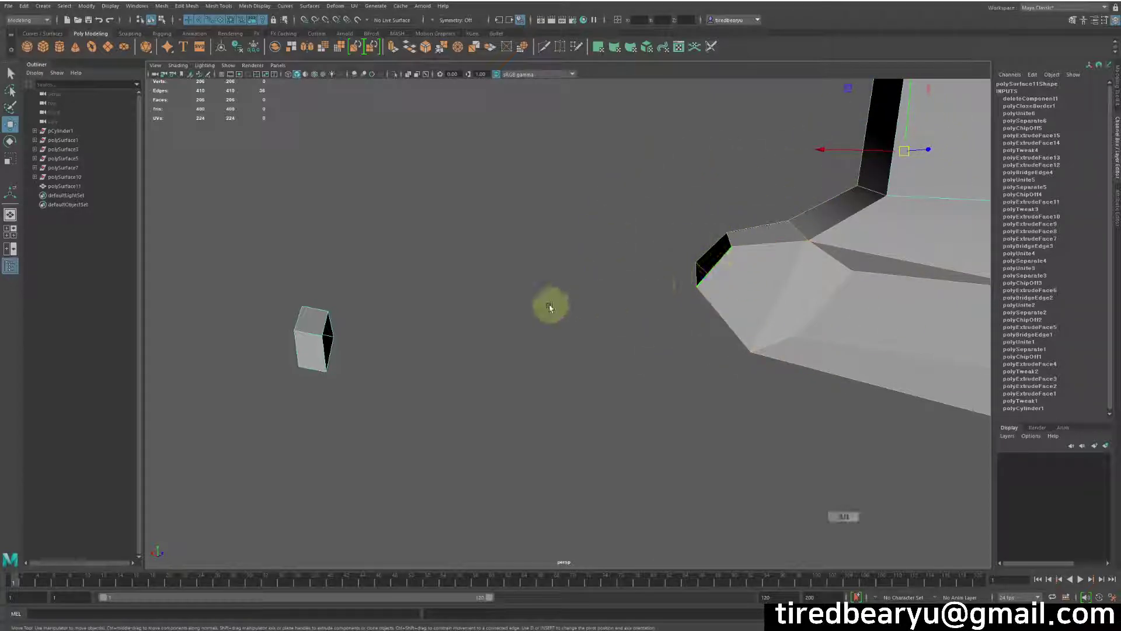
{"action": "middle_click_drag", "start_coordinate": [551, 306], "coordinate": [804, 231], "text": "alt"}
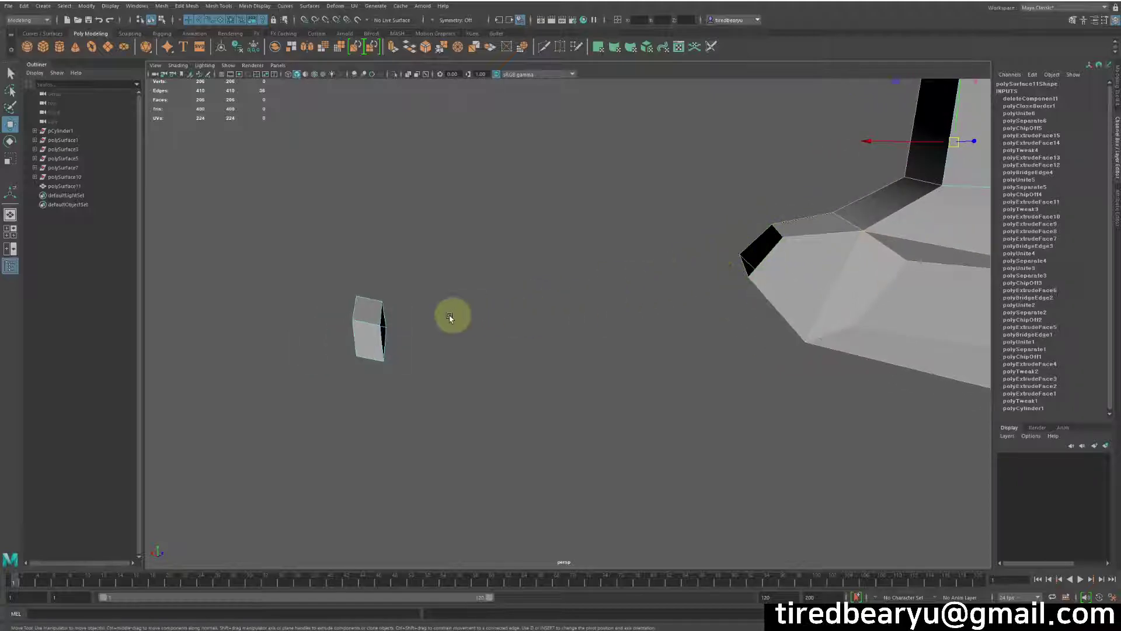
{"action": "left_click_drag", "start_coordinate": [514, 458], "coordinate": [444, 404], "text": "alt"}
{"action": "middle_click_drag", "start_coordinate": [443, 404], "coordinate": [461, 399], "text": "alt"}
{"action": "left_click", "coordinate": [354, 272]}
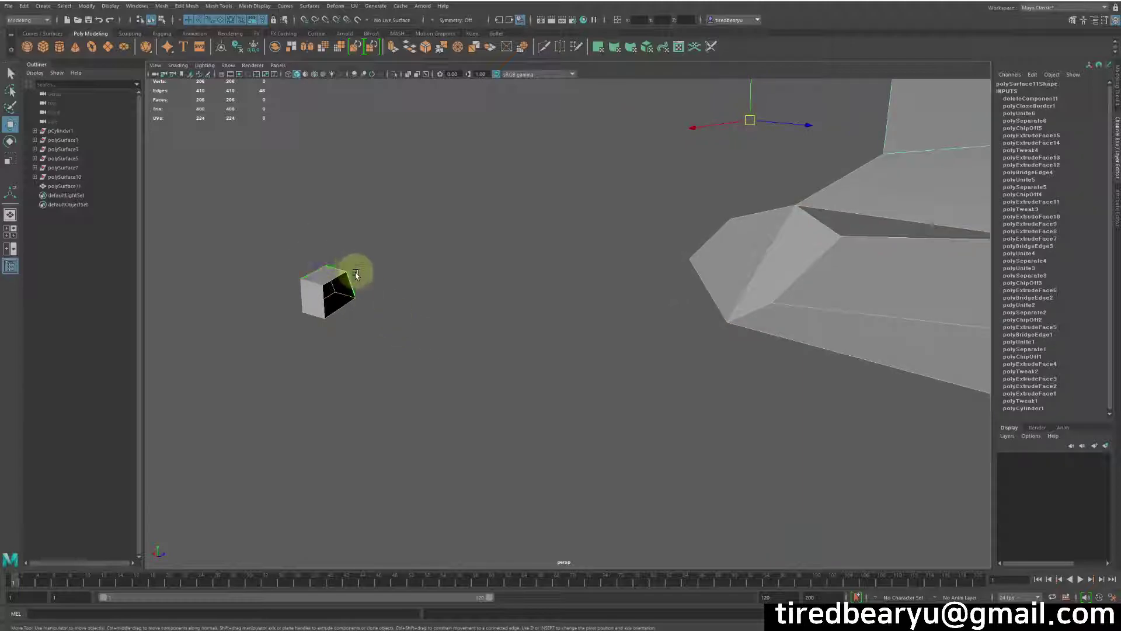
{"action": "left_click", "coordinate": [326, 272]}
{"action": "middle_click_drag", "start_coordinate": [359, 316], "coordinate": [479, 331], "text": "alt"}
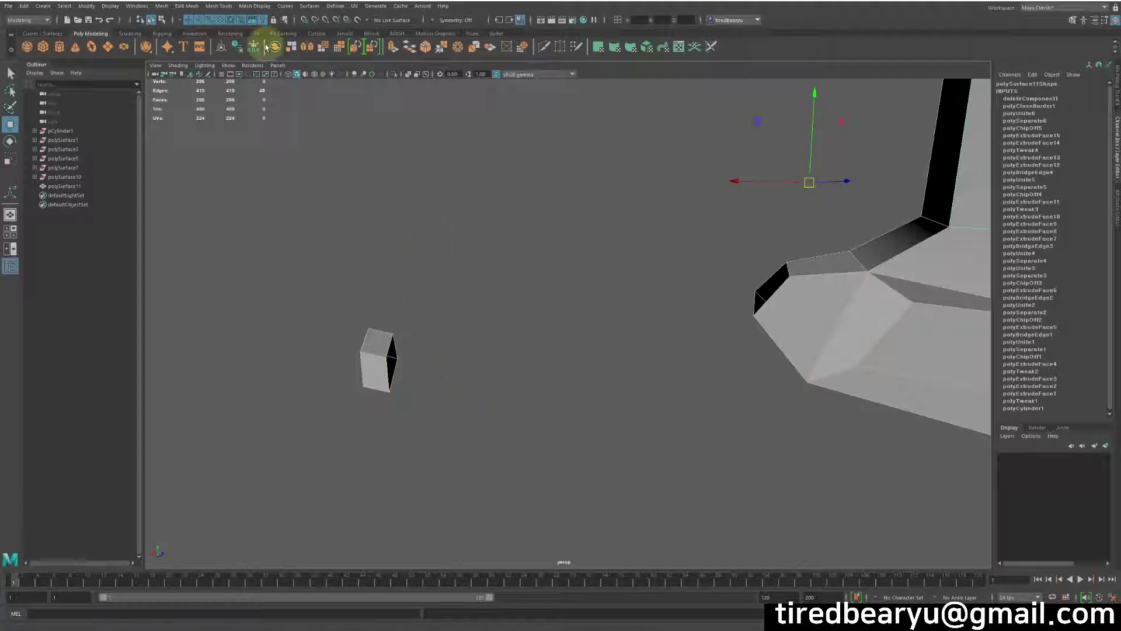
Try bridging the selected border edges of the toe stub and the block, and undo the bridge.
{"action": "left_click", "coordinate": [197, 10]}
{"action": "left_click", "coordinate": [202, 54]}
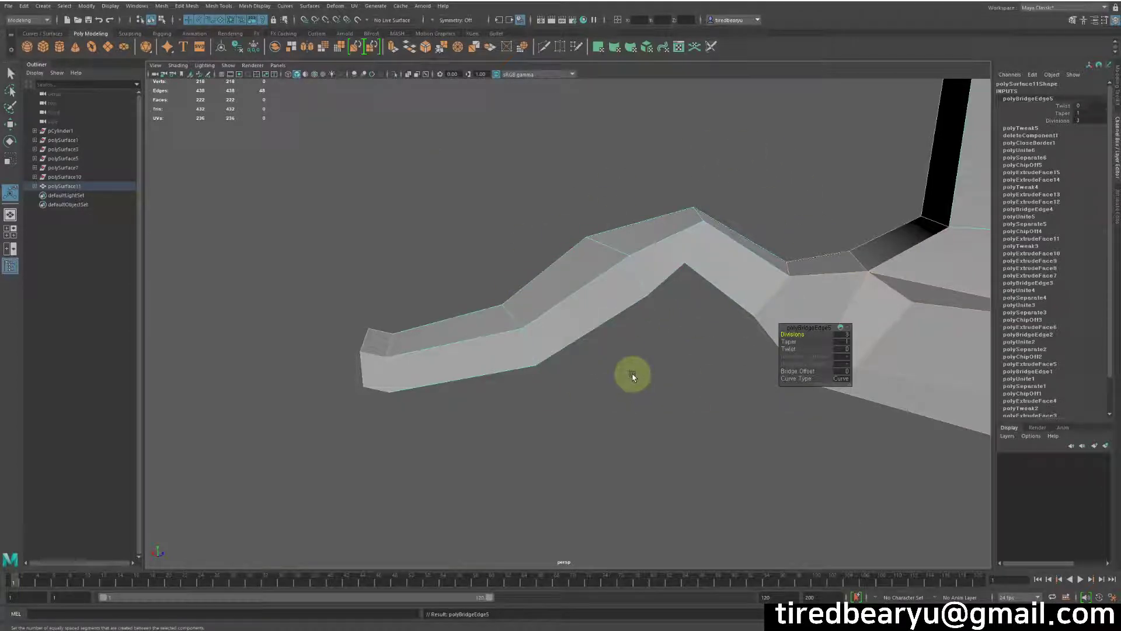
{"action": "key", "text": "ctrl+z"}
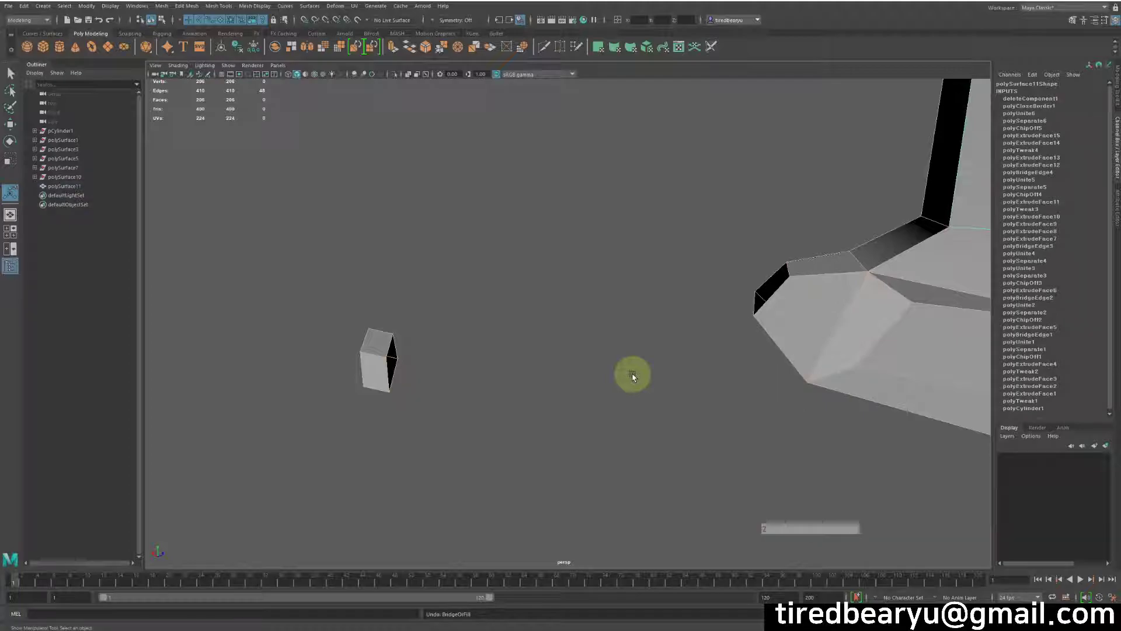
Switch to face selection, select the four faces around the open toe stub, shift them slightly and clear the selection.
{"action": "right_click_drag", "start_coordinate": [856, 289], "coordinate": [781, 283]}
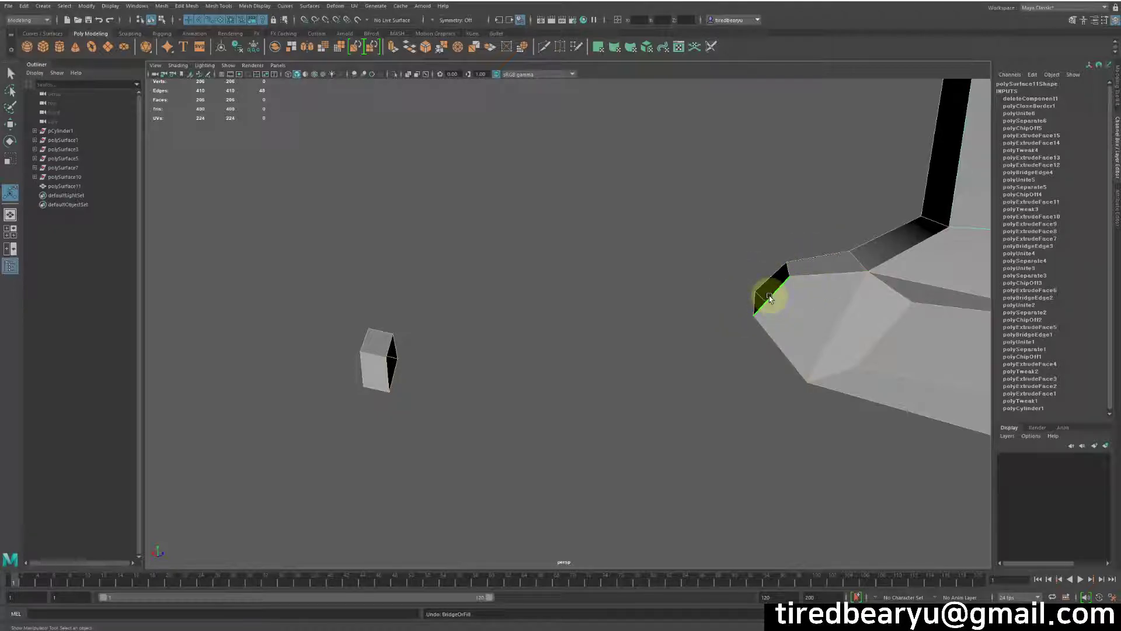
{"action": "left_click", "coordinate": [684, 228]}
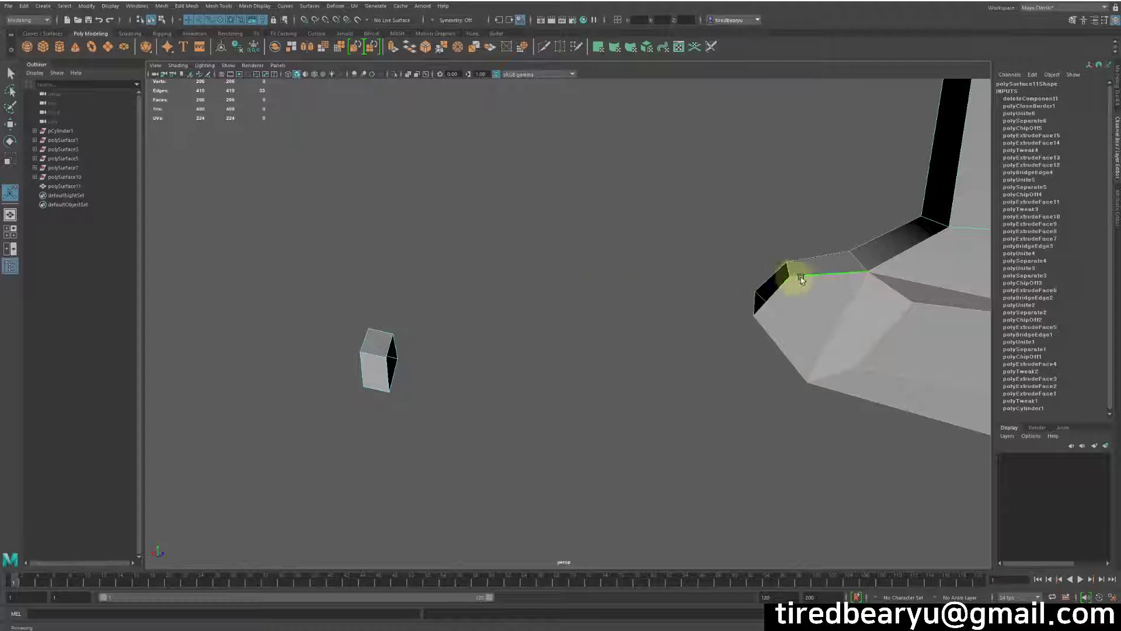
{"action": "right_click_drag", "start_coordinate": [817, 290], "coordinate": [763, 252]}
{"action": "left_click_drag", "start_coordinate": [813, 258], "coordinate": [798, 251], "text": "alt"}
{"action": "left_click_drag", "start_coordinate": [806, 290], "coordinate": [751, 335]}
{"action": "left_click", "coordinate": [747, 382], "text": "ctrl+shift"}
{"action": "key", "text": "w"}
{"action": "middle_click_drag", "start_coordinate": [773, 364], "coordinate": [790, 342]}
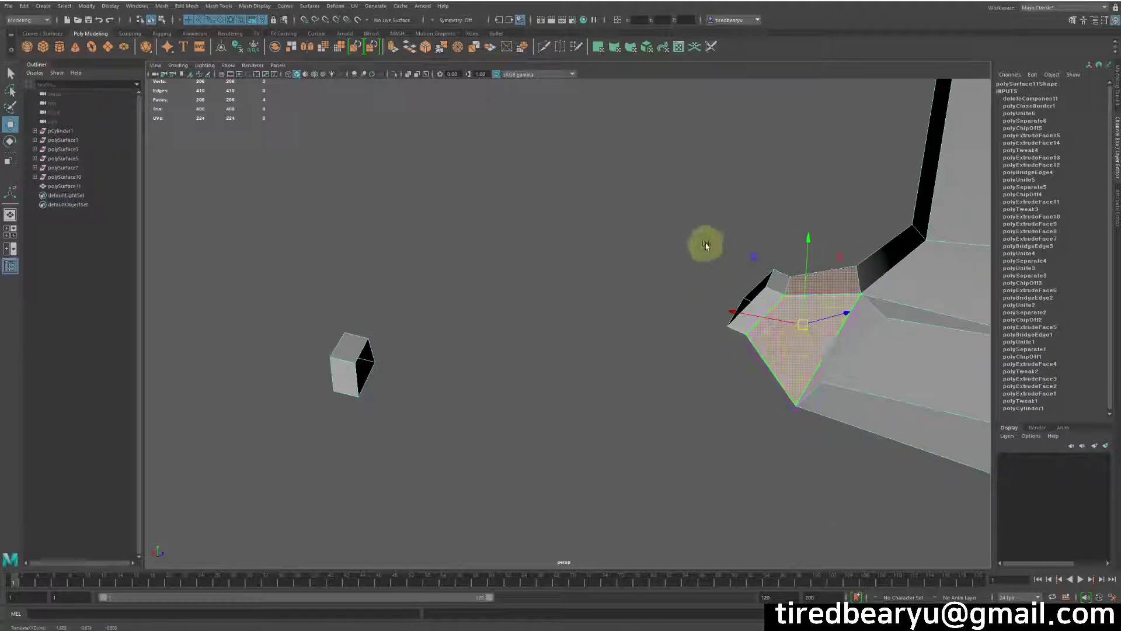
{"action": "left_click_drag", "start_coordinate": [724, 241], "coordinate": [785, 331]}
{"action": "left_click", "coordinate": [671, 395]}
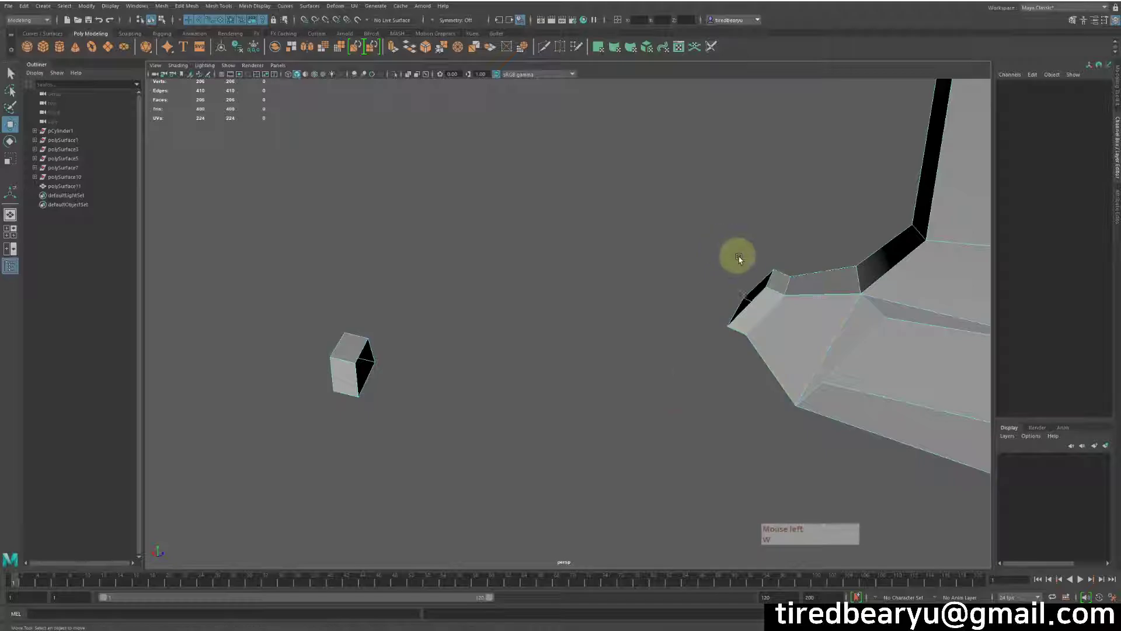
Return to object selection, select the foot mesh and turn on the display of its polygon border edges.
{"action": "right_click_drag", "start_coordinate": [772, 295], "coordinate": [853, 266]}
{"action": "middle_click_drag", "start_coordinate": [798, 328], "coordinate": [739, 305], "text": "alt"}
{"action": "left_click_drag", "start_coordinate": [740, 305], "coordinate": [784, 321], "text": "alt"}
{"action": "middle_click_drag", "start_coordinate": [784, 321], "coordinate": [768, 320], "text": "alt"}
{"action": "left_click_drag", "start_coordinate": [767, 320], "coordinate": [828, 324], "text": "alt"}
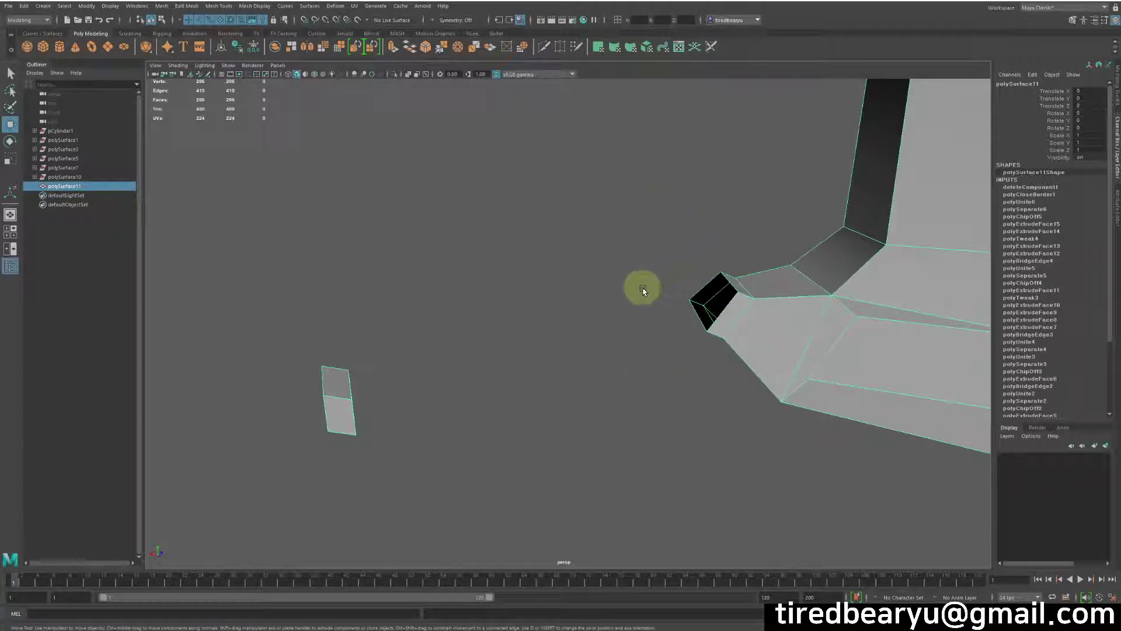
{"action": "left_click", "coordinate": [772, 325]}
{"action": "left_click", "coordinate": [672, 380]}
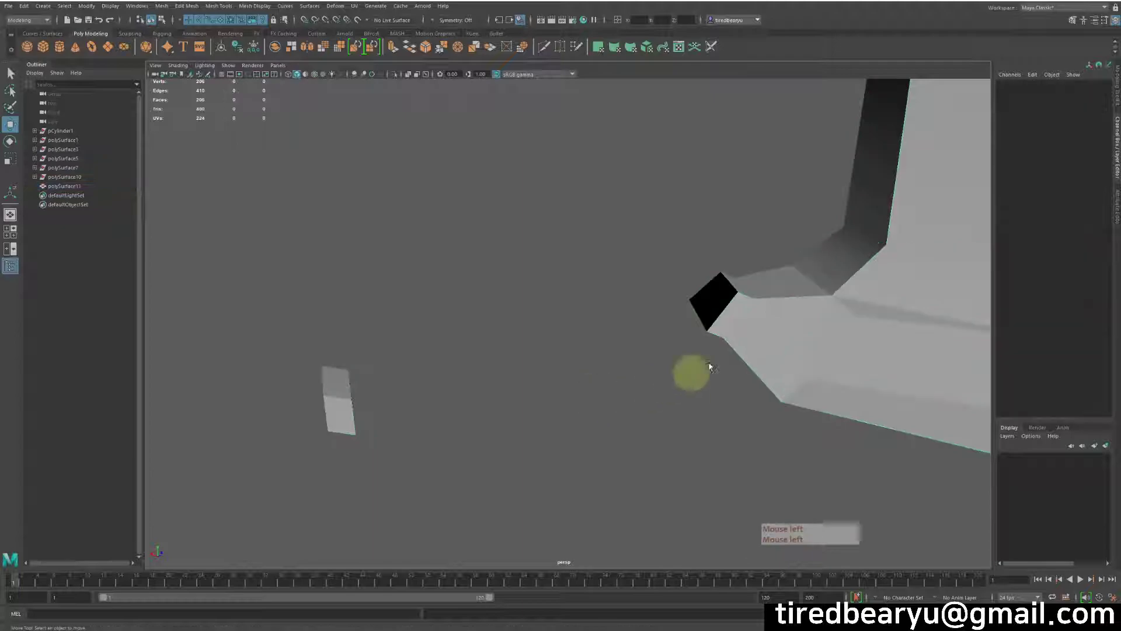
{"action": "left_click", "coordinate": [773, 277]}
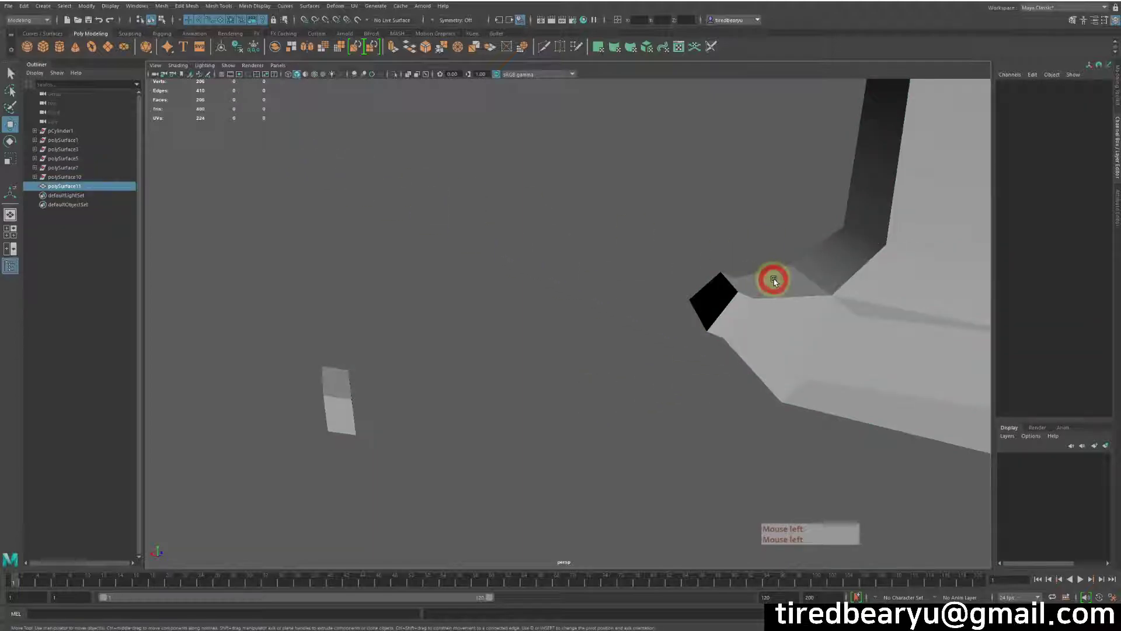
{"action": "left_click", "coordinate": [111, 6]}
{"action": "mouse_move", "coordinate": [170, 143]}
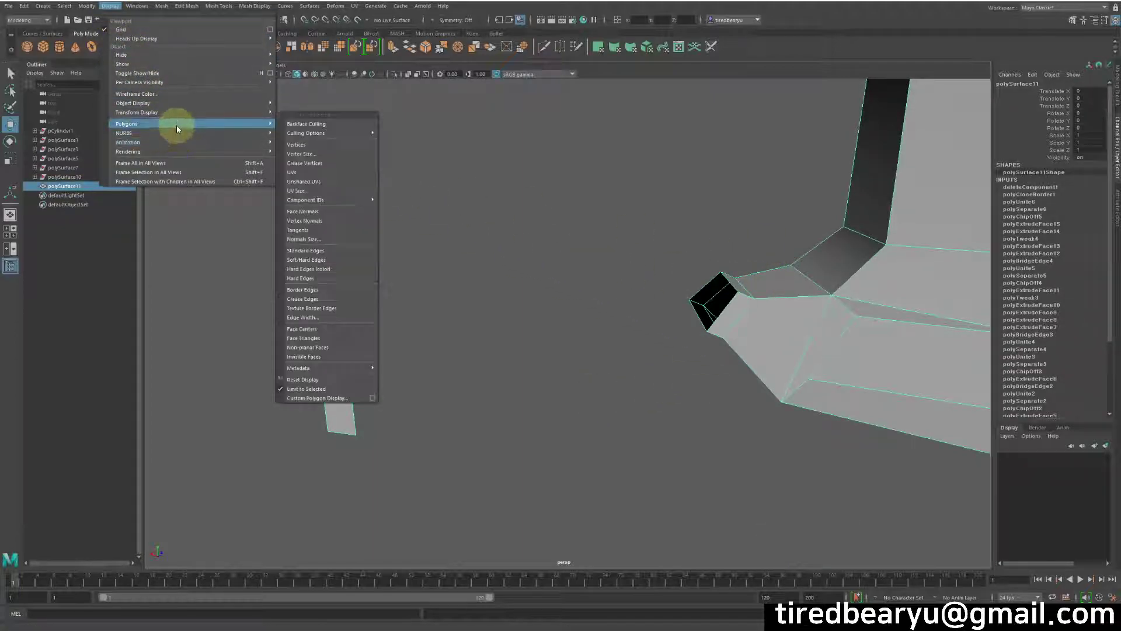
{"action": "left_click", "coordinate": [313, 290]}
{"action": "left_click", "coordinate": [681, 300]}
{"action": "left_click", "coordinate": [735, 272]}
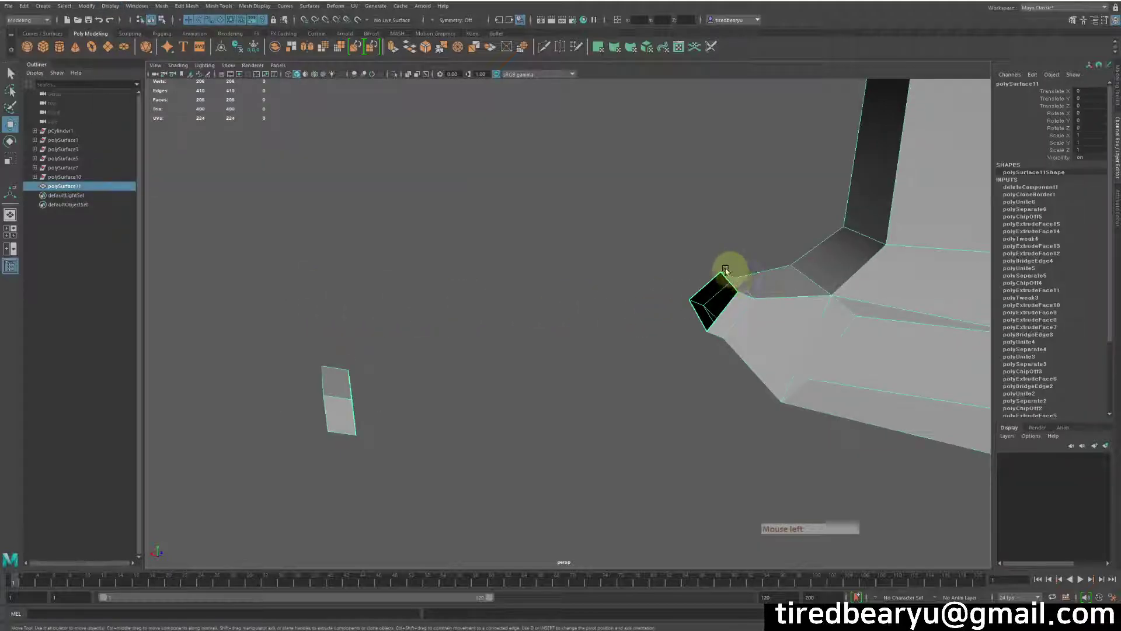
Examine the highlighted border edges around the openings of the toe stub and the detached block.
{"action": "left_click_drag", "start_coordinate": [708, 296], "coordinate": [265, 388], "text": "alt"}
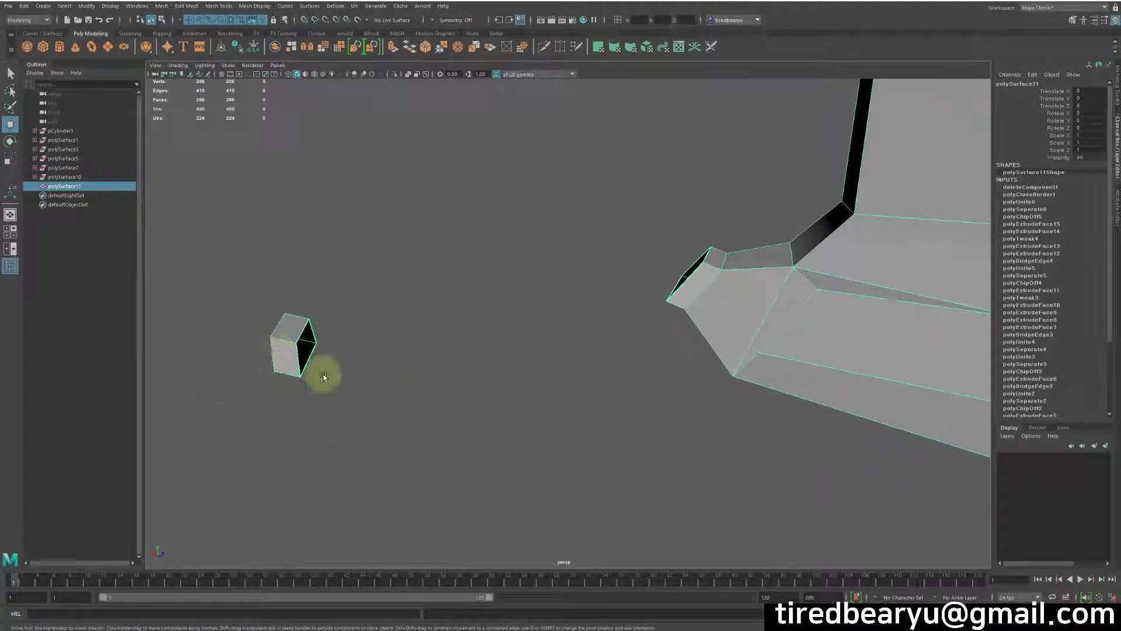
{"action": "left_click_drag", "start_coordinate": [560, 356], "coordinate": [674, 299], "text": "alt"}
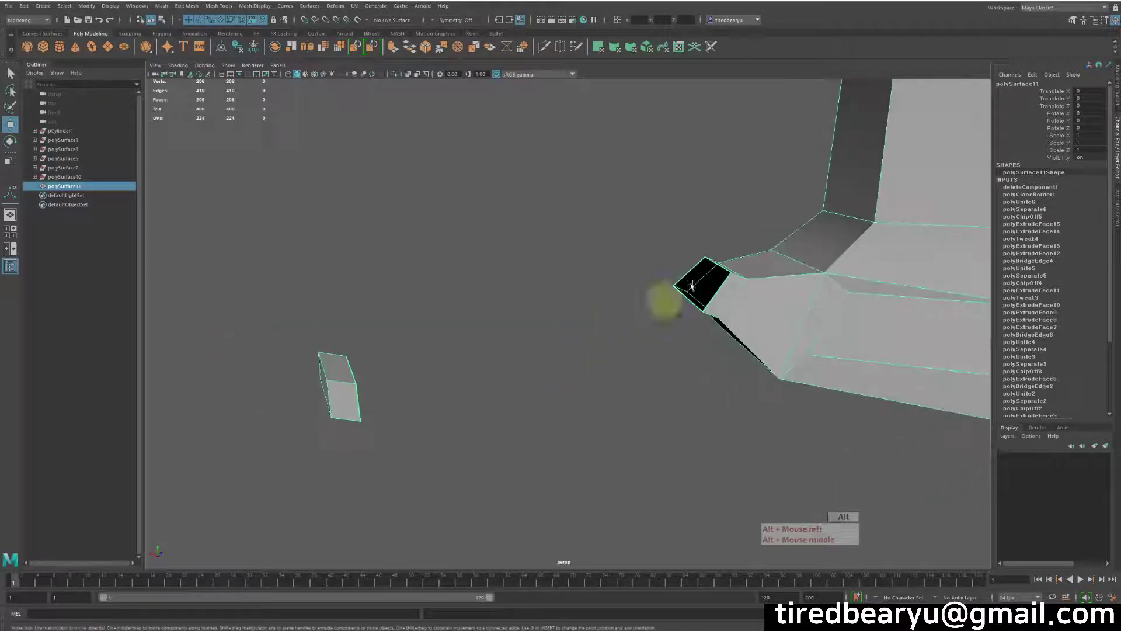
{"action": "left_click_drag", "start_coordinate": [783, 270], "coordinate": [744, 282], "text": "alt"}
{"action": "right_click_drag", "start_coordinate": [743, 283], "coordinate": [742, 251]}
{"action": "left_click", "coordinate": [880, 476]}
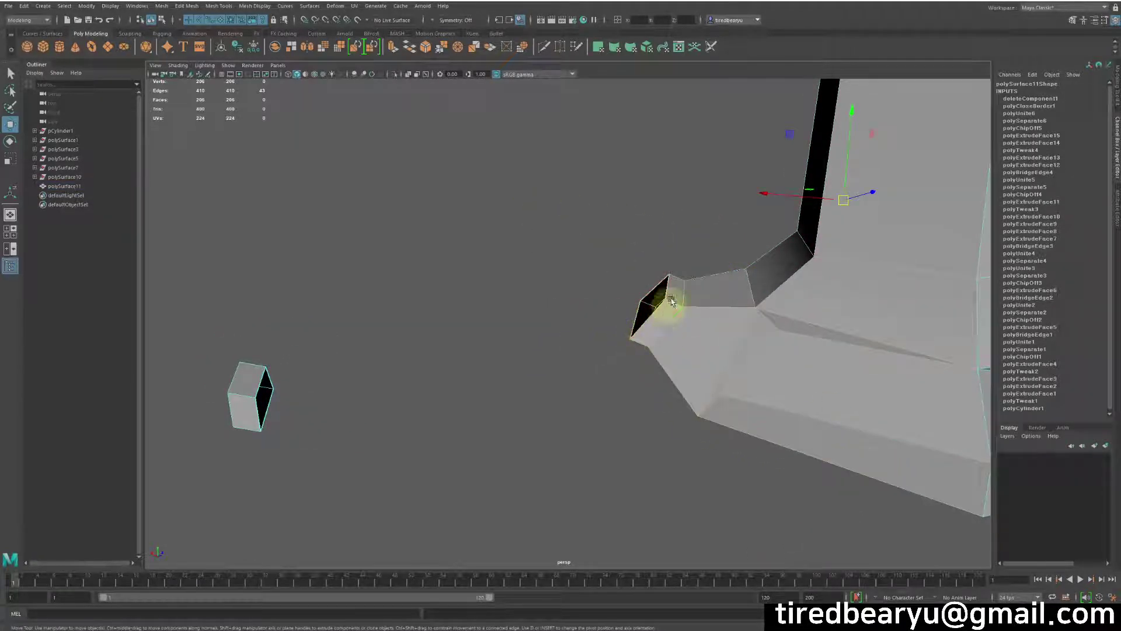
{"action": "right_click_drag", "start_coordinate": [755, 290], "coordinate": [824, 234]}
{"action": "left_click", "coordinate": [432, 225]}
In edge selection, select the toe stub's opening border and add the block's opening border to the selection.
{"action": "middle_click_drag", "start_coordinate": [532, 340], "coordinate": [521, 308], "text": "alt"}
{"action": "right_click_drag", "start_coordinate": [520, 308], "coordinate": [525, 295], "text": "alt"}
{"action": "mouse_move", "coordinate": [525, 295]}
{"action": "middle_mouse_down", "text": "alt"}
{"action": "mouse_move", "coordinate": [519, 310]}
{"action": "mouse_move", "coordinate": [531, 310]}
{"action": "middle_mouse_up", "text": "alt"}
{"action": "right_click_drag", "start_coordinate": [616, 303], "coordinate": [648, 266]}
{"action": "left_click", "coordinate": [811, 430]}
{"action": "left_click", "coordinate": [267, 355], "text": "shift"}
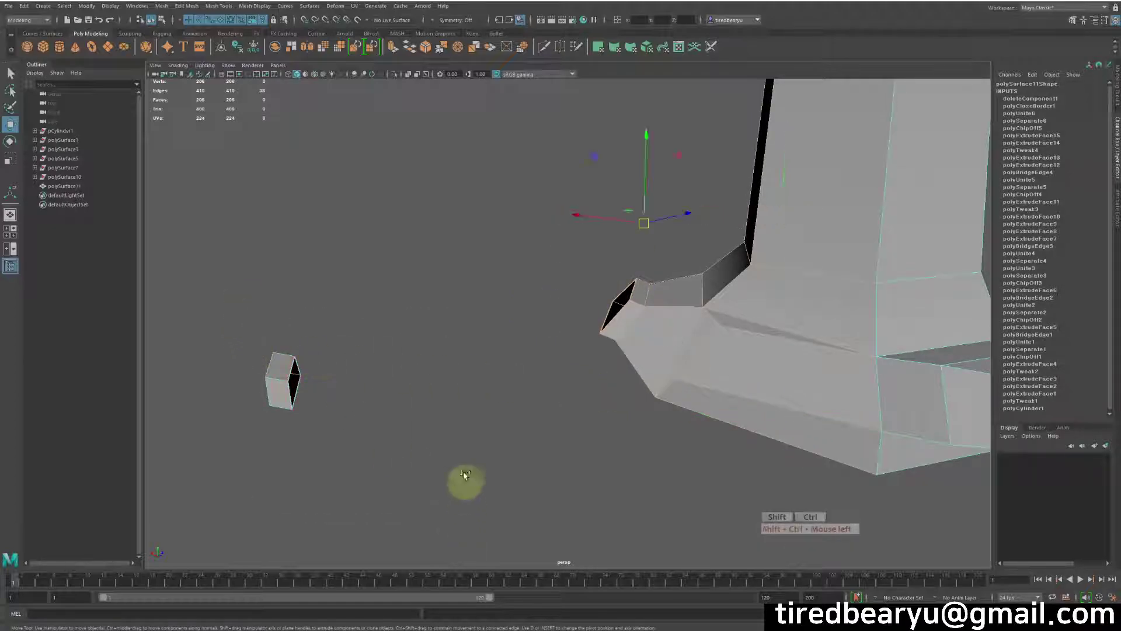
Open the Bridge options and bridge the two selected borders with the smooth path + curve type and automatic direction.
{"action": "left_click", "coordinate": [181, 7]}
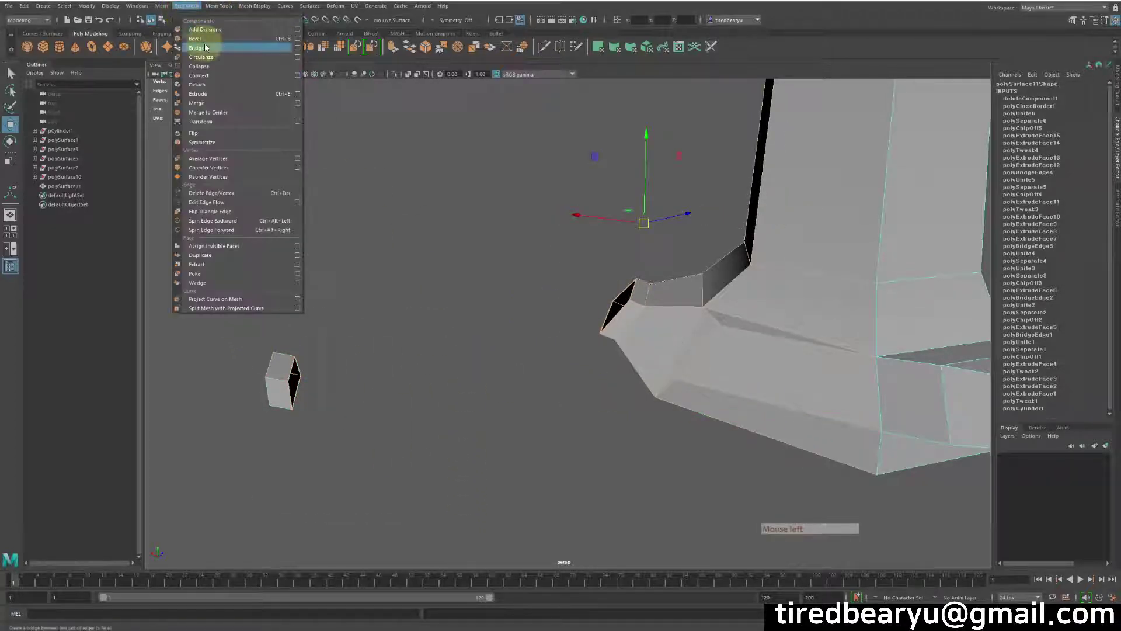
{"action": "left_click", "coordinate": [297, 49]}
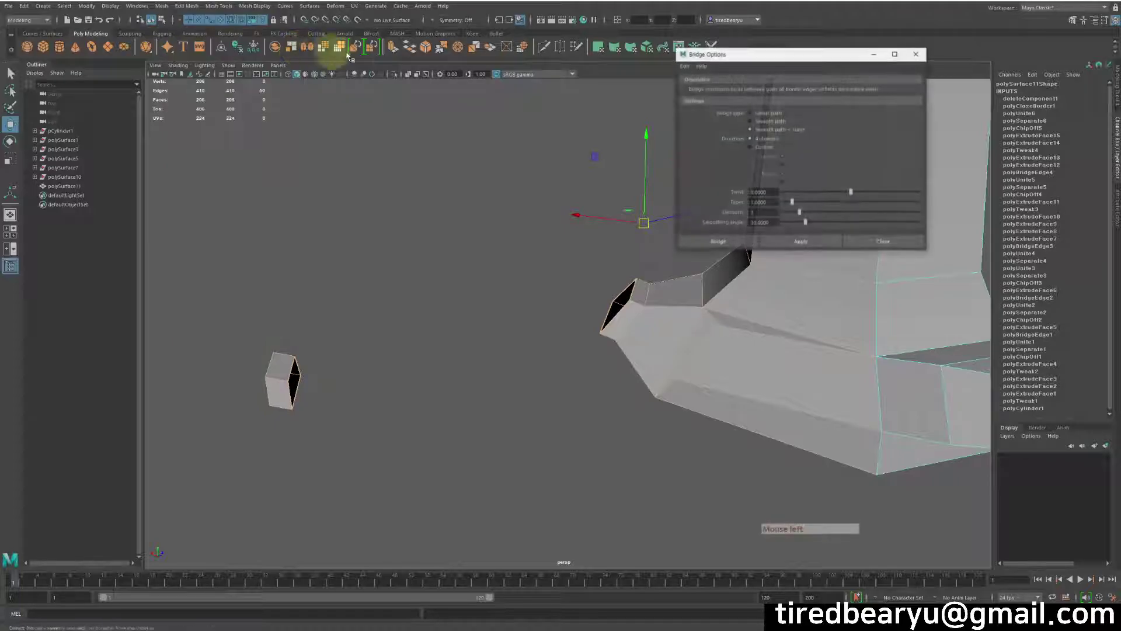
{"action": "left_click_drag", "start_coordinate": [811, 61], "coordinate": [881, 62]}
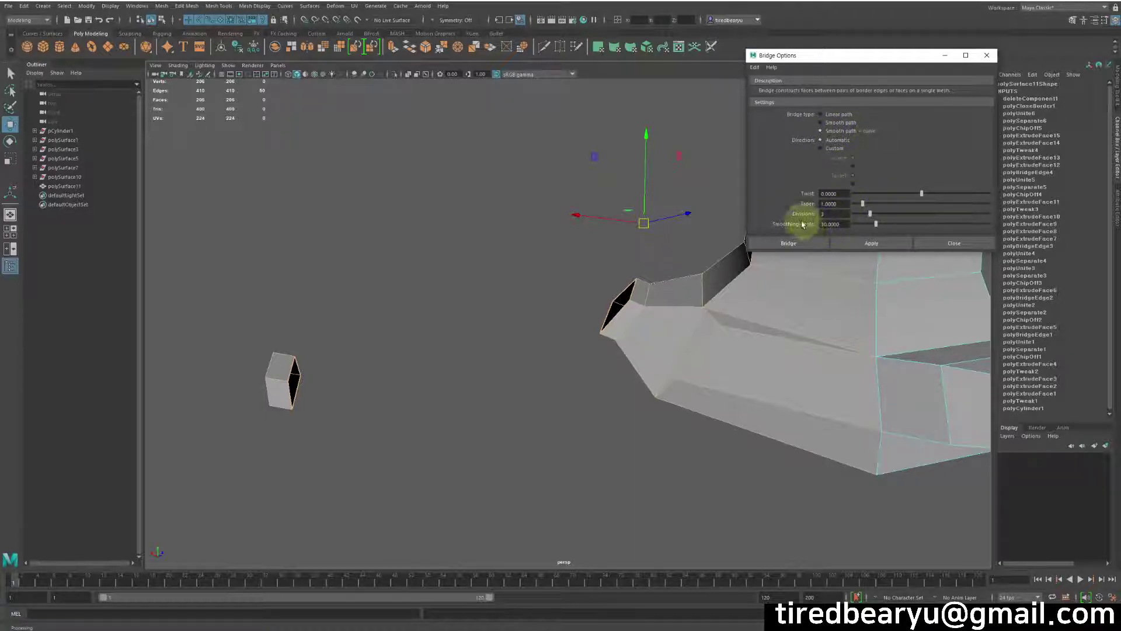
{"action": "left_click", "coordinate": [862, 244]}
{"action": "middle_click_drag", "start_coordinate": [549, 321], "coordinate": [638, 271], "text": "alt"}
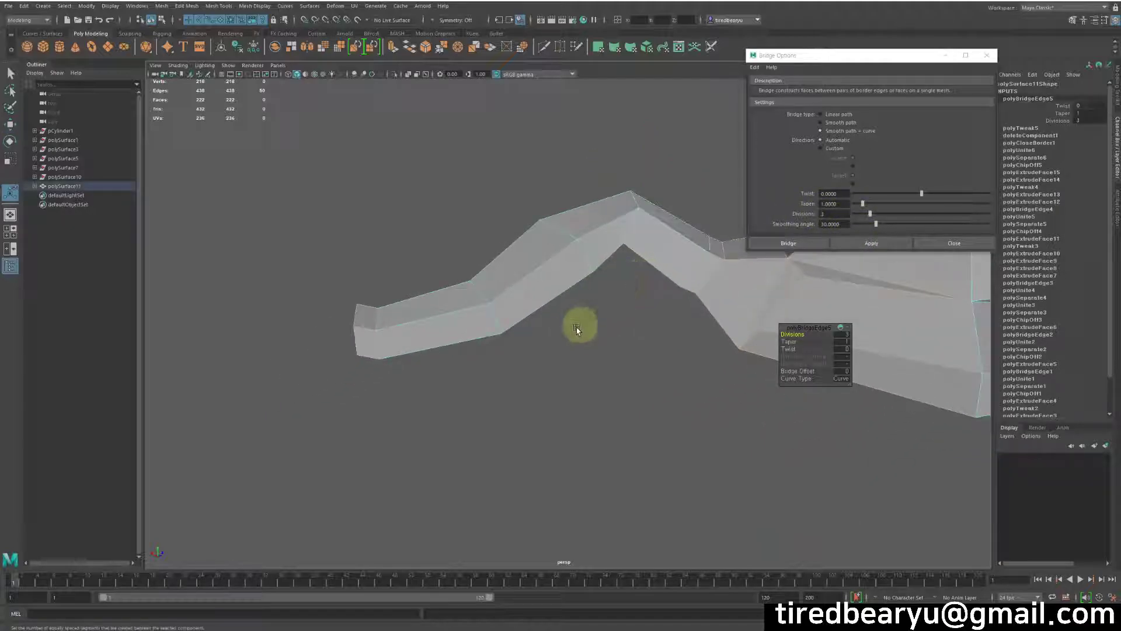
In wireframe display, select the upper control vertices of the bridge curve, move them downward and restore shaded display.
{"action": "left_click_drag", "start_coordinate": [594, 363], "coordinate": [633, 395], "text": "alt"}
{"action": "key", "text": "4"}
{"action": "right_click_drag", "start_coordinate": [605, 394], "coordinate": [590, 360]}
{"action": "right_click_drag", "start_coordinate": [646, 173], "coordinate": [590, 238]}
{"action": "mouse_move", "coordinate": [578, 250]}
{"action": "left_mouse_down"}
{"action": "mouse_move", "coordinate": [640, 332]}
{"action": "mouse_move", "coordinate": [533, 306]}
{"action": "left_mouse_up"}
{"action": "key", "text": "w"}
{"action": "middle_click_drag", "start_coordinate": [589, 331], "coordinate": [524, 464]}
{"action": "key", "text": "5"}
{"action": "left_click_drag", "start_coordinate": [641, 449], "coordinate": [506, 373], "text": "alt"}
Select the foot mesh and raise the bridge's divisions to 7.
{"action": "left_click", "coordinate": [491, 369]}
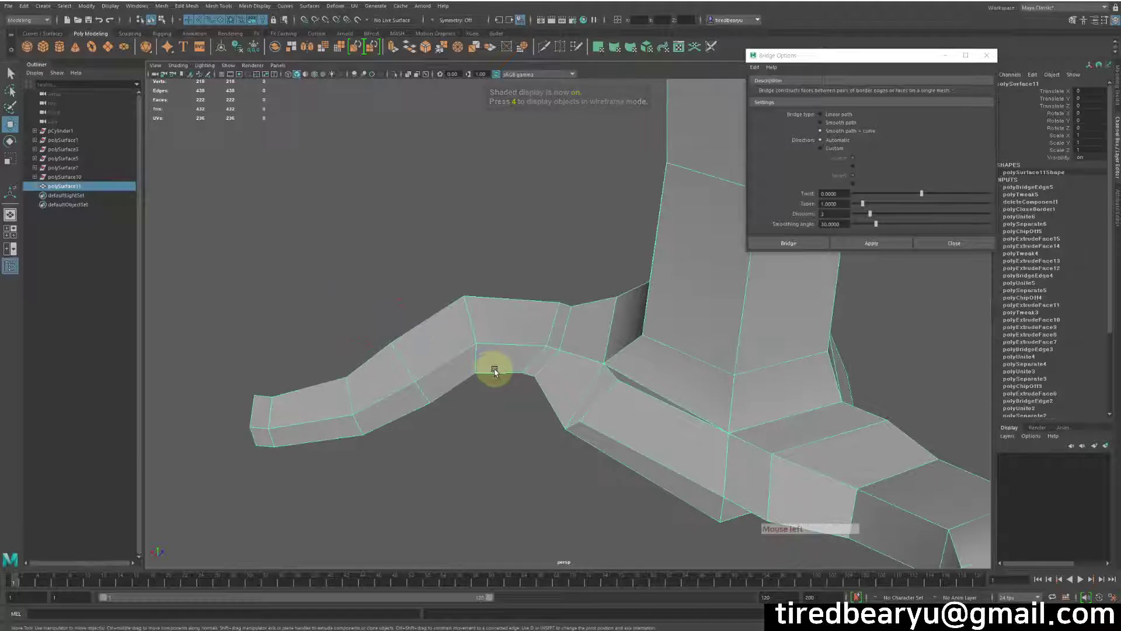
{"action": "left_click", "coordinate": [1030, 187]}
{"action": "scroll", "coordinate": [1045, 163], "scroll_direction": "up", "scroll_amount": 5}
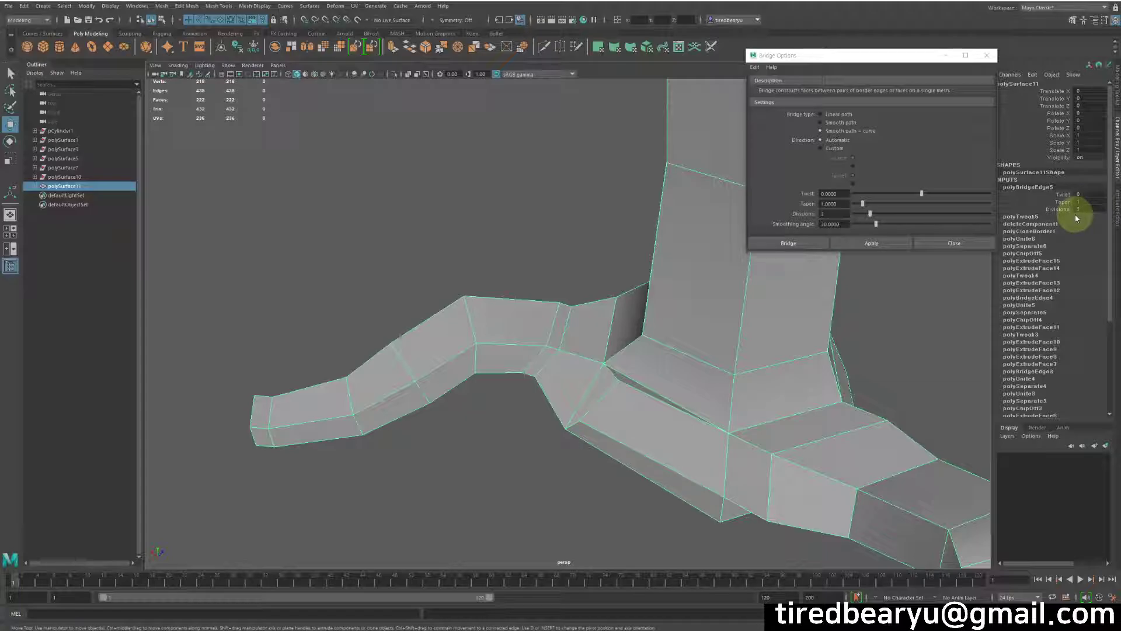
{"action": "left_click", "coordinate": [1058, 208]}
{"action": "middle_click_drag", "start_coordinate": [467, 260], "coordinate": [409, 267]}
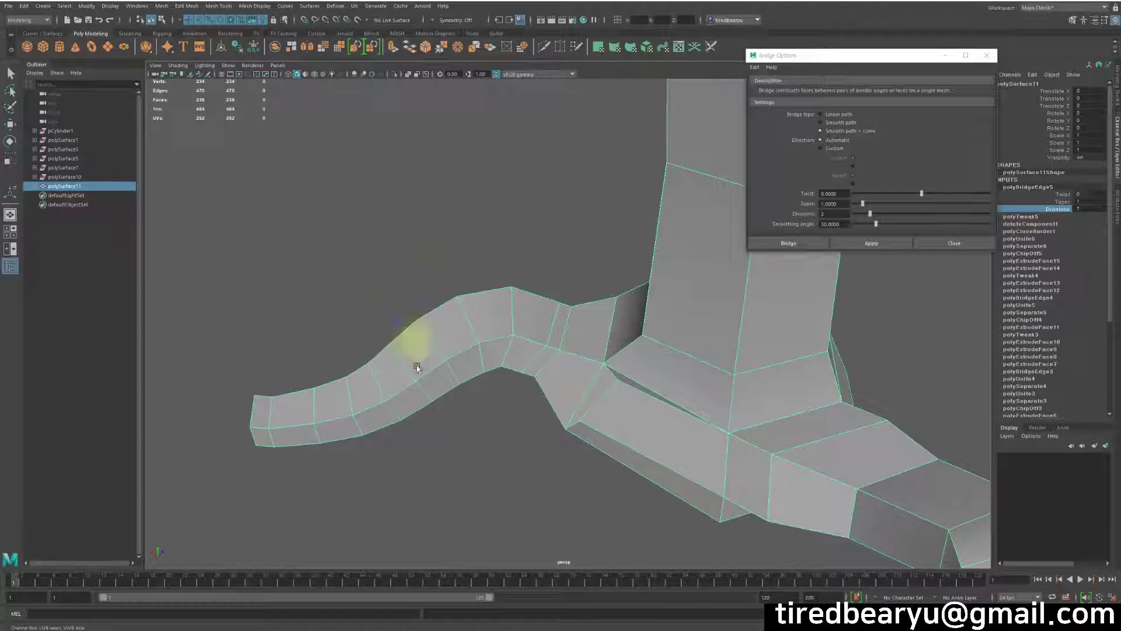
Set the bridge's twist to about 42.4 and its taper to 1.5, and deselect the mesh.
{"action": "left_click", "coordinate": [1063, 194]}
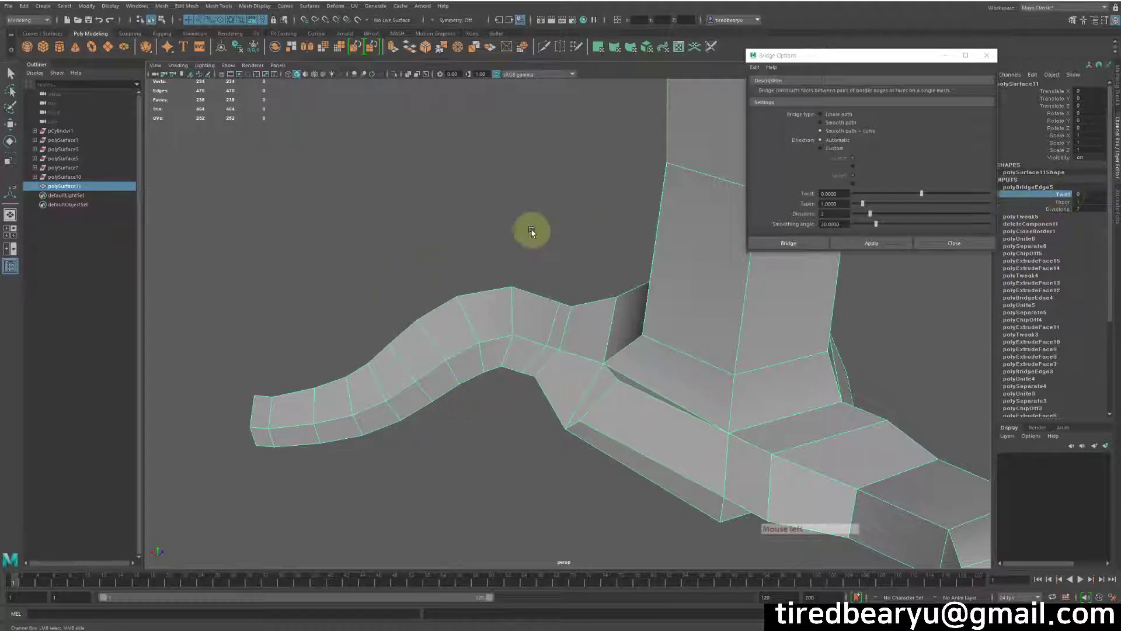
{"action": "mouse_move", "coordinate": [533, 230]}
{"action": "middle_mouse_down"}
{"action": "mouse_move", "coordinate": [564, 227]}
{"action": "mouse_move", "coordinate": [548, 232]}
{"action": "middle_mouse_up"}
{"action": "left_click", "coordinate": [1057, 203]}
{"action": "middle_click_drag", "start_coordinate": [663, 208], "coordinate": [666, 218]}
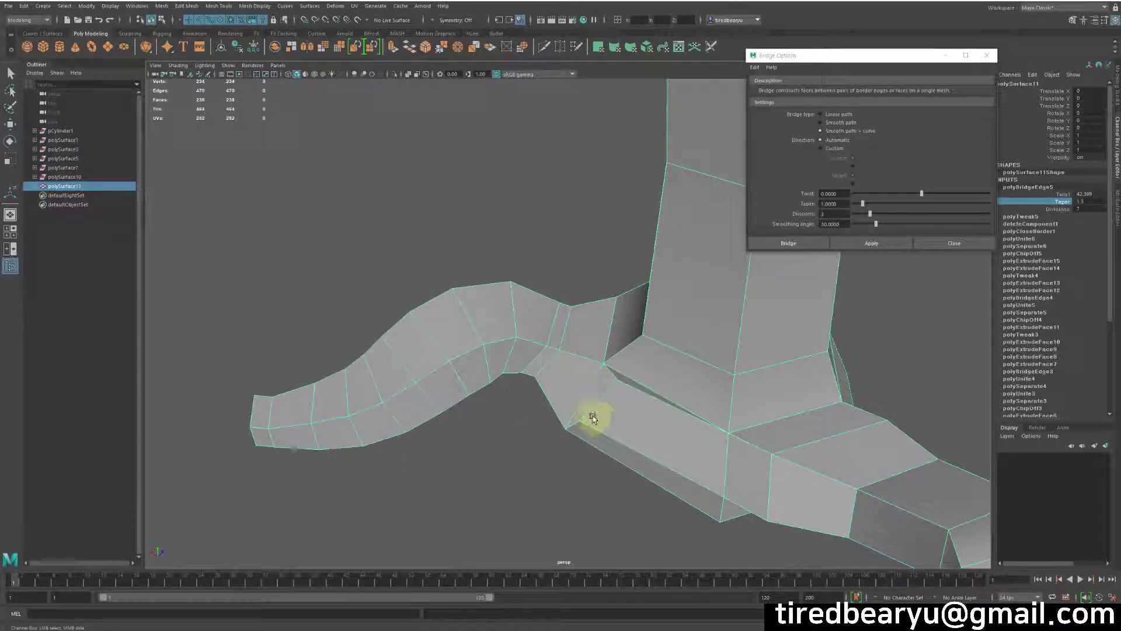
{"action": "left_click_drag", "start_coordinate": [638, 358], "coordinate": [573, 293], "text": "alt"}
{"action": "left_click", "coordinate": [663, 244]}
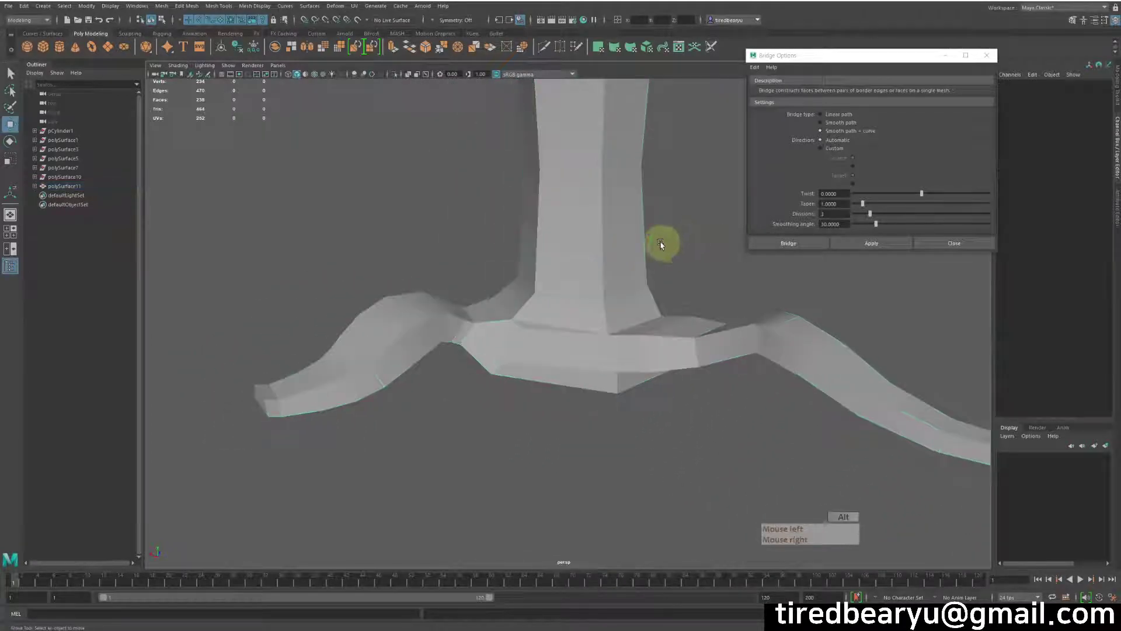
{"action": "middle_click_drag", "start_coordinate": [661, 244], "coordinate": [592, 282], "text": "alt"}
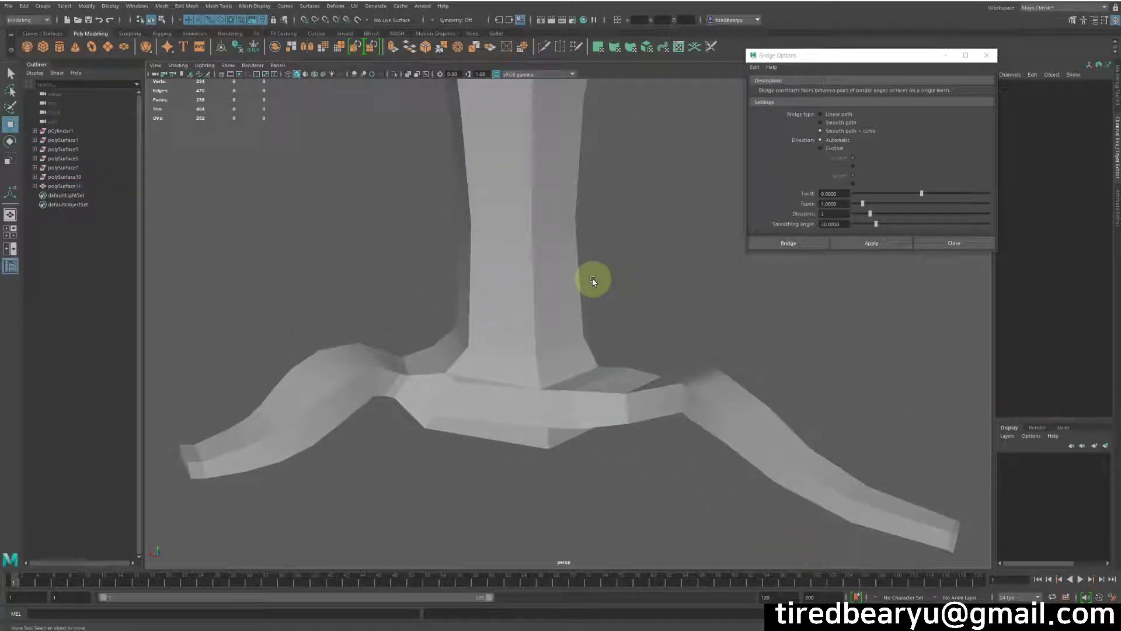